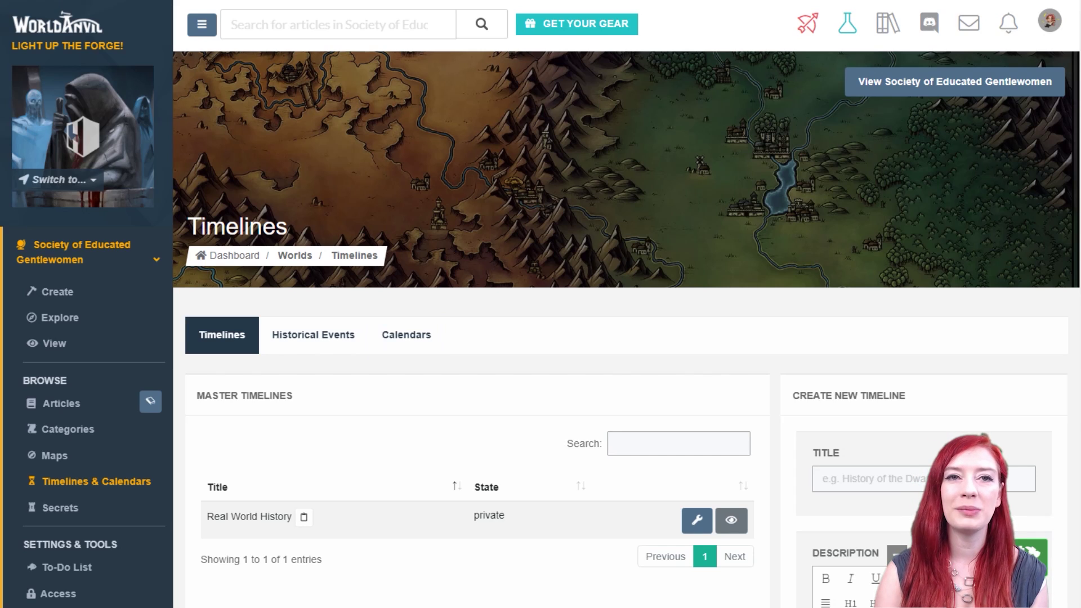
Scroll down the Timelines page to the Create New Timeline panel.
scroll(627, 304, down, 6)
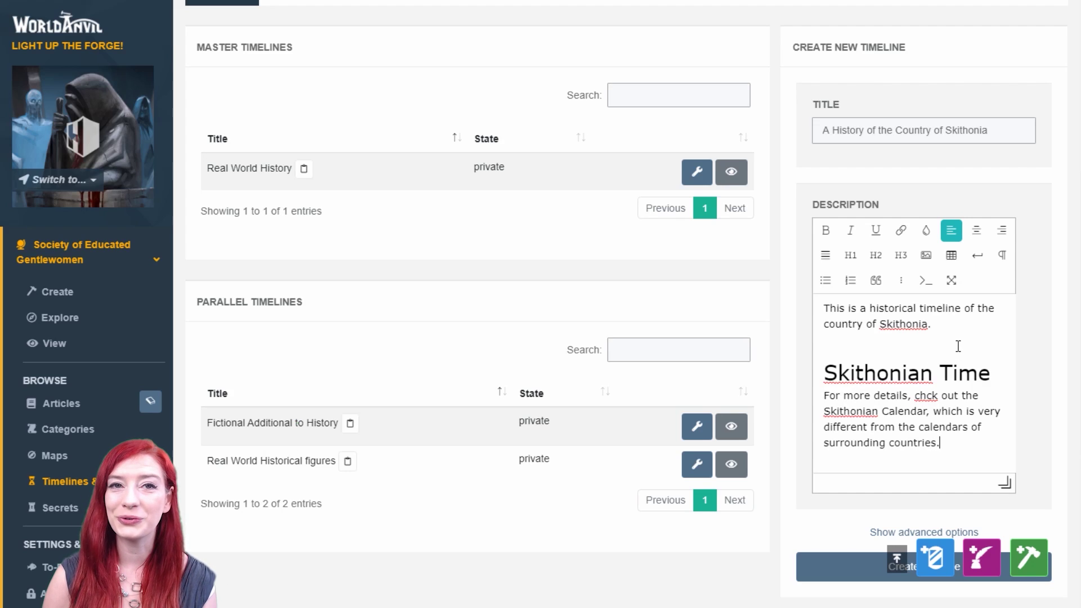
Make the Skithonia timeline a Major (Master) type and leave Related Calendar empty.
scroll(958, 346, down, 4)
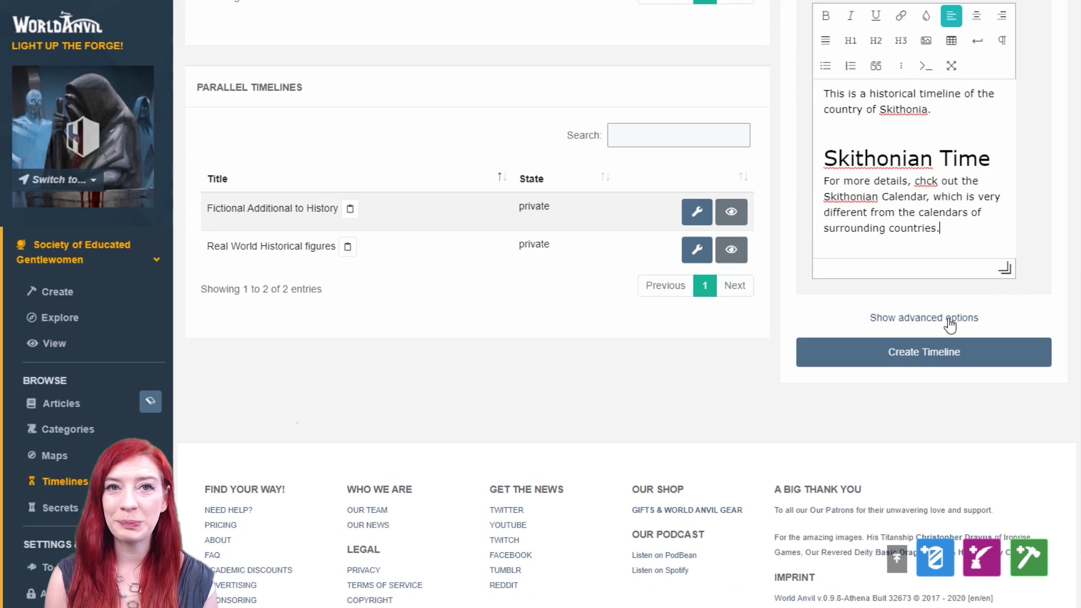
click(951, 326)
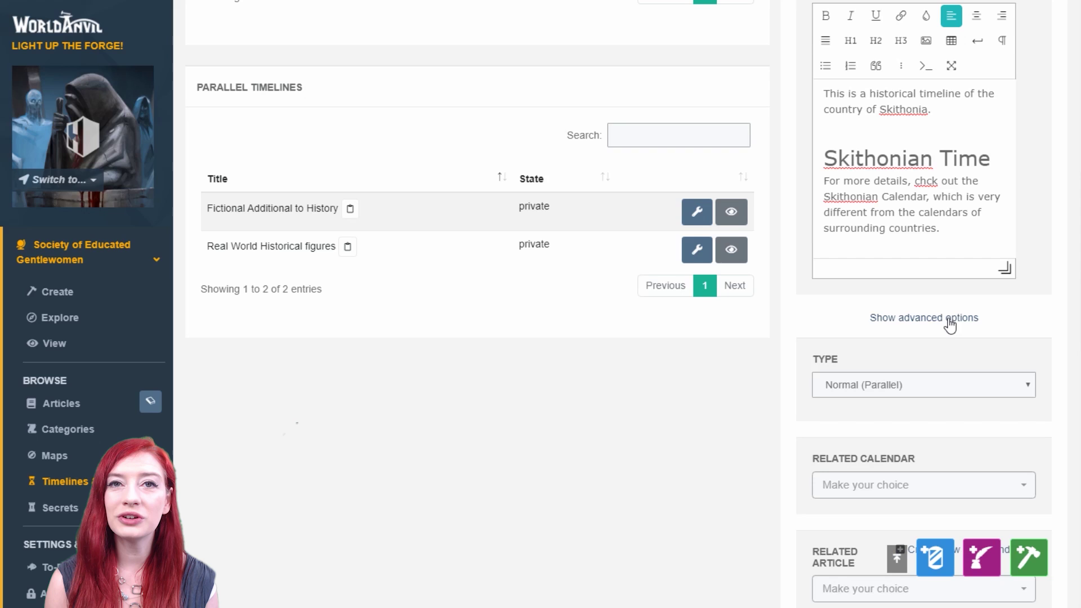
scroll(619, 304, down, 5)
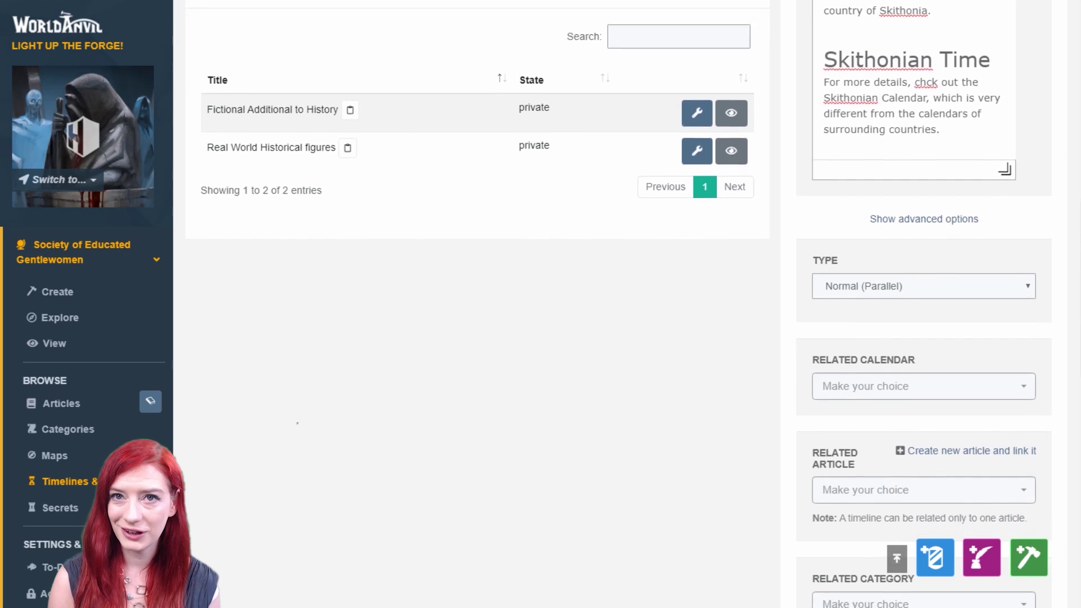
scroll(618, 304, down, 1)
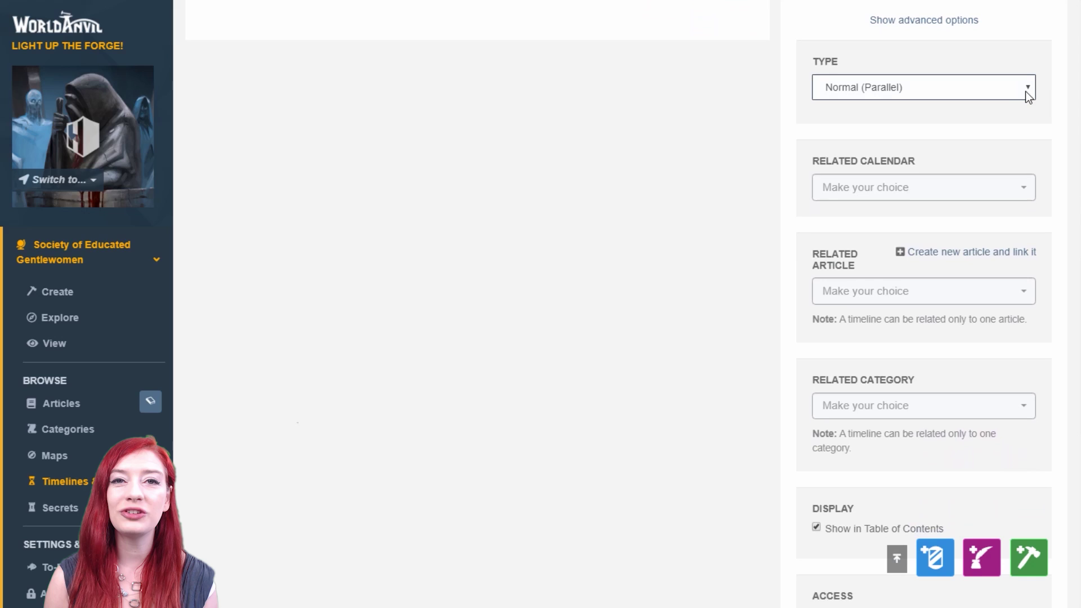
click(1008, 121)
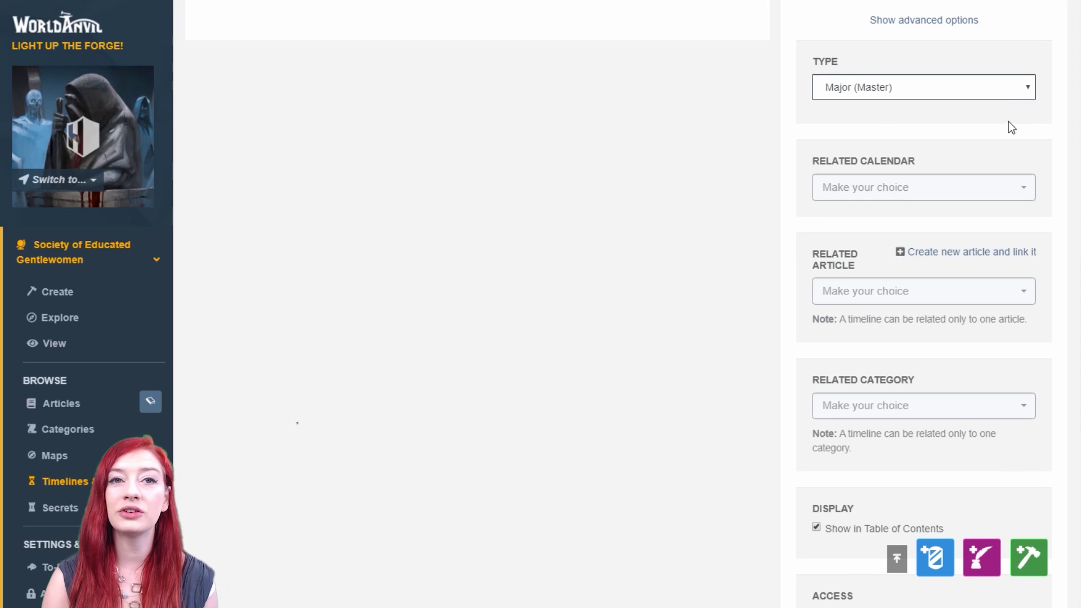
click(1018, 188)
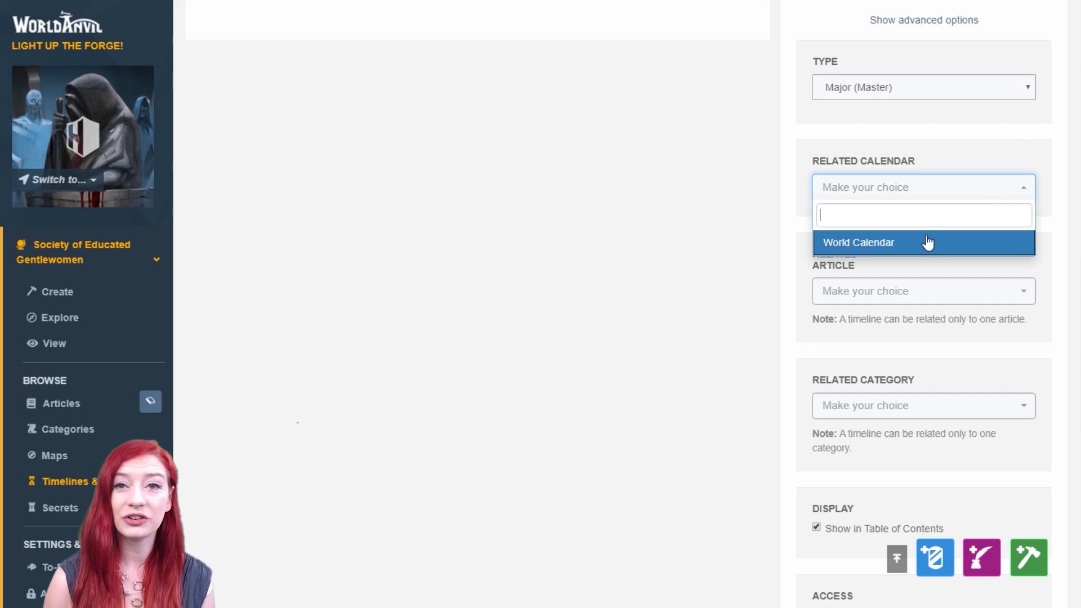
click(954, 161)
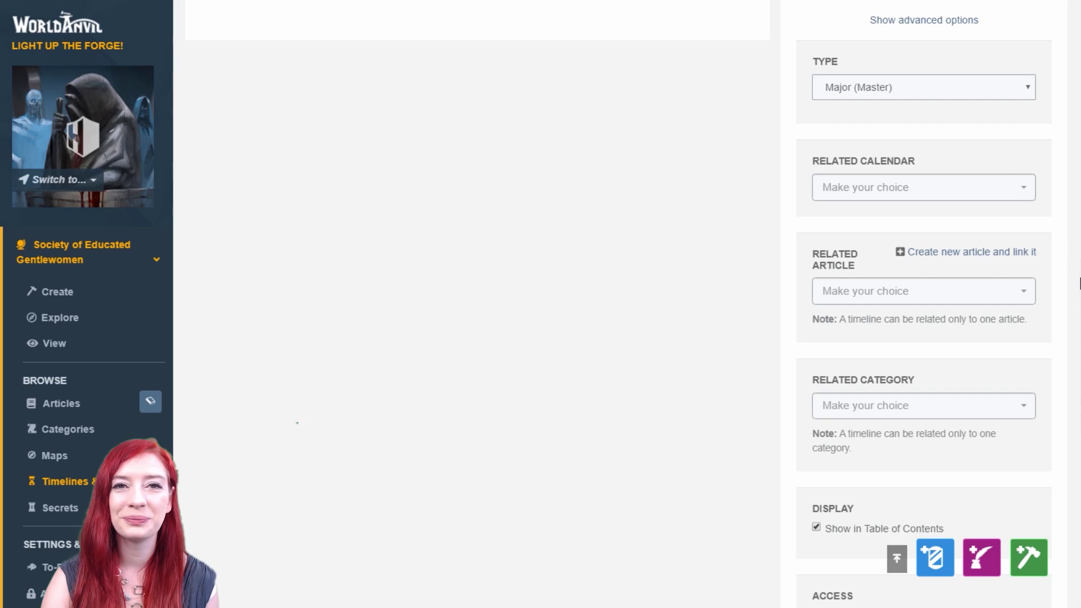
Create a new 'Skithonia' article and link it as the timeline's related article.
scroll(1080, 284, down, 3)
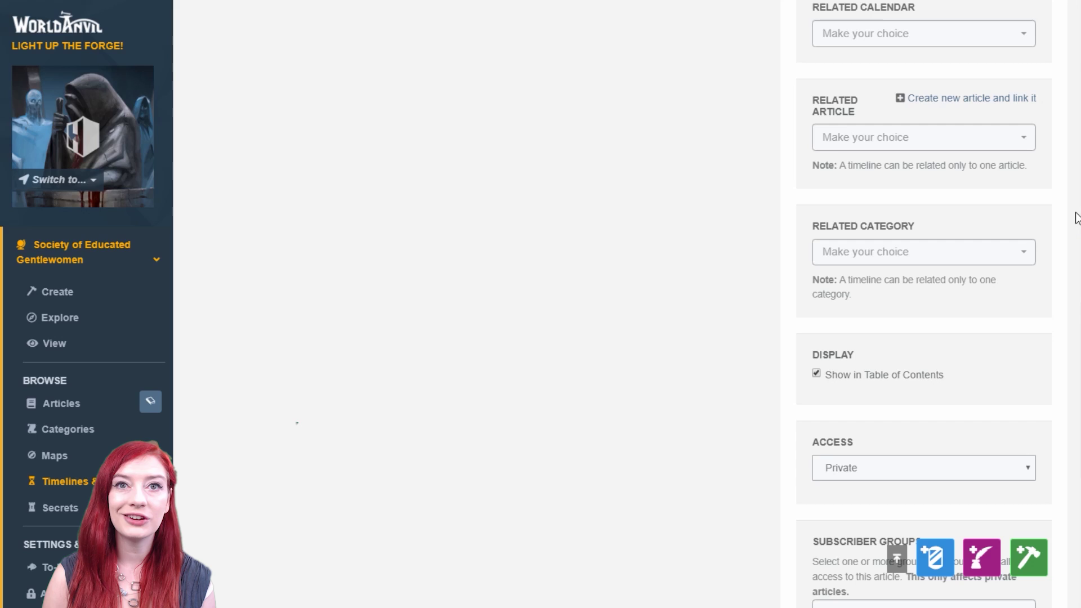
click(1029, 141)
mouse_move(1028, 196)
mouse_down()
mouse_move(1028, 216)
mouse_move(1028, 181)
mouse_up()
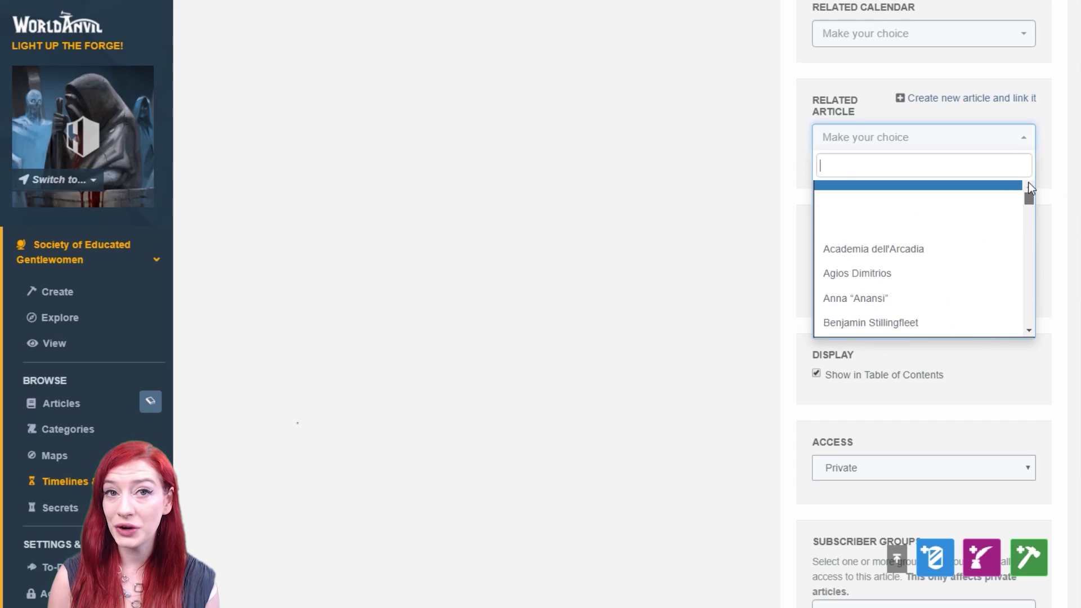
click(1051, 130)
click(931, 107)
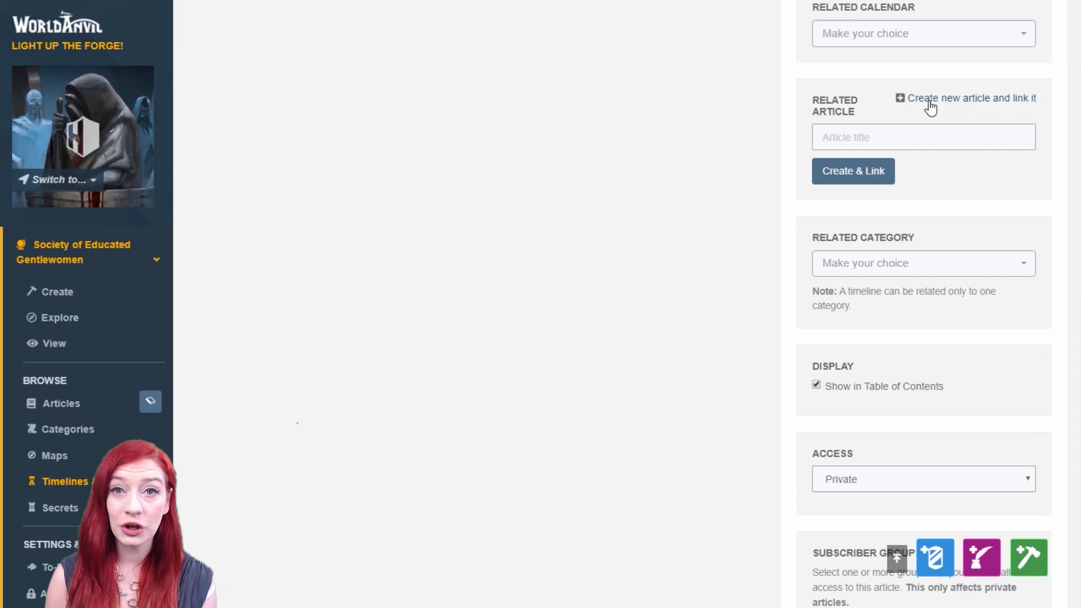
click(861, 143)
text(Skith)
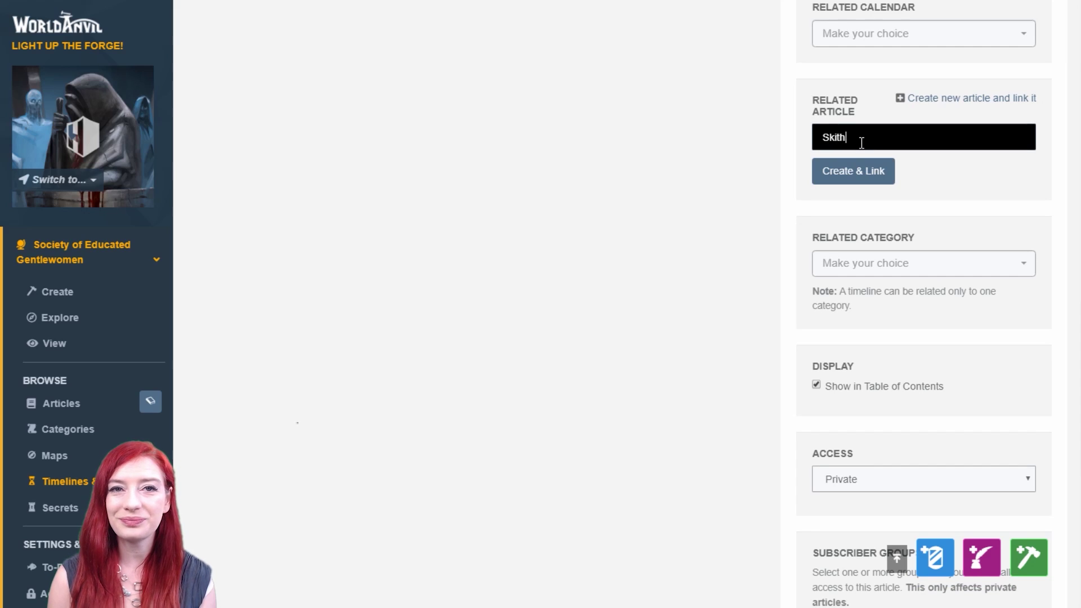
text(onia)
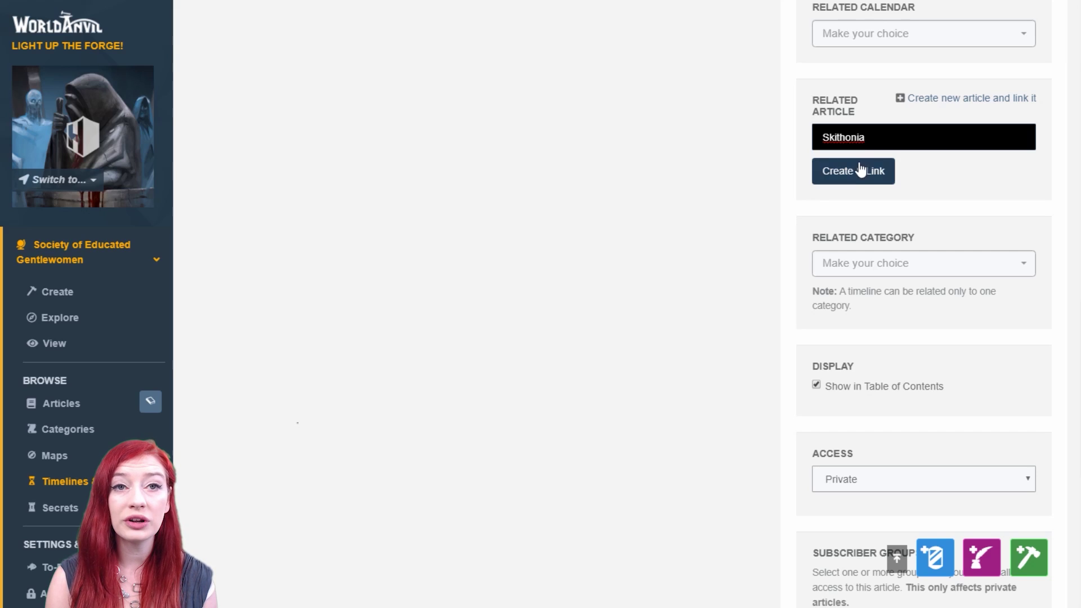
click(859, 169)
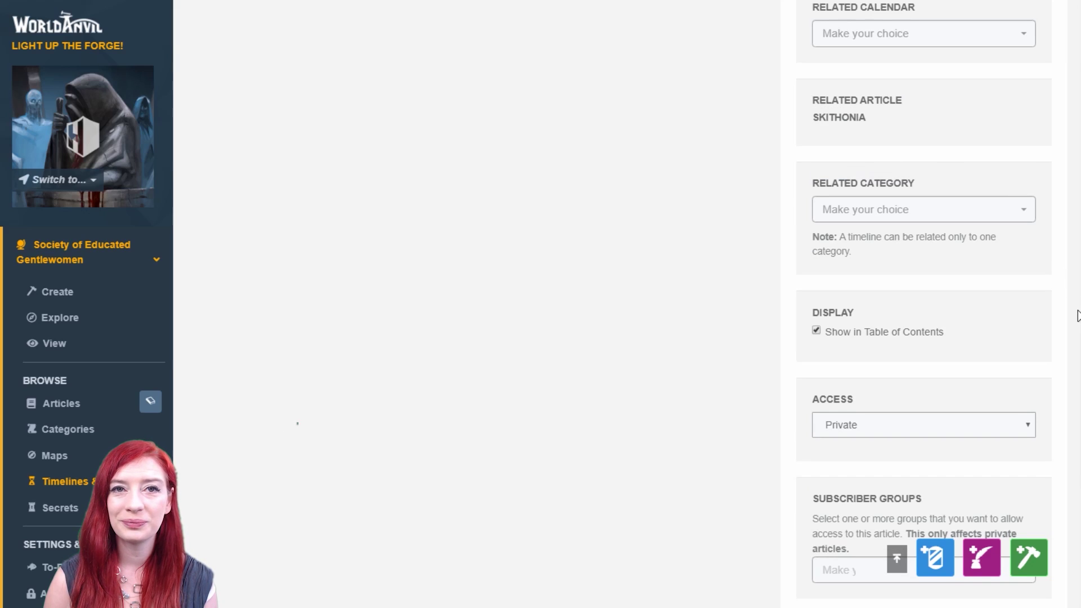
Leave the timeline's category unset and its access Private, after trying Monkeys and Public.
click(1009, 216)
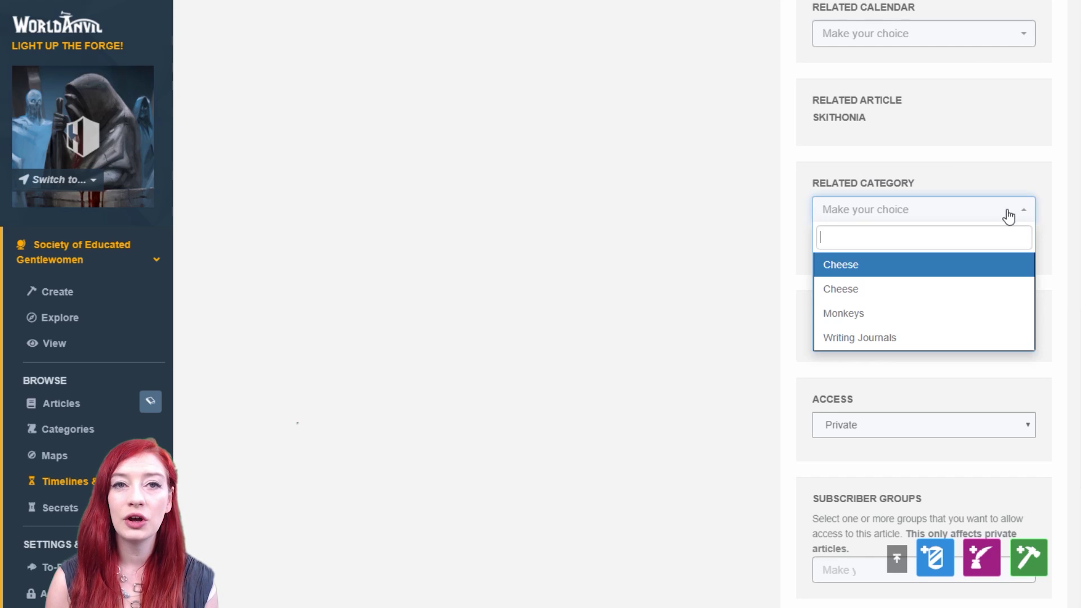
click(930, 313)
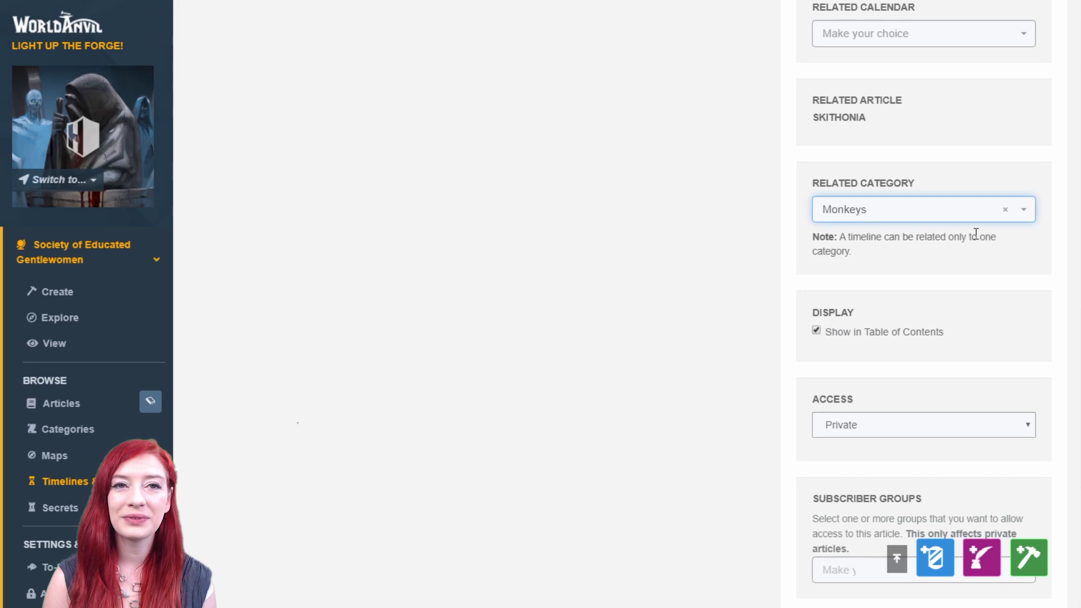
click(1008, 211)
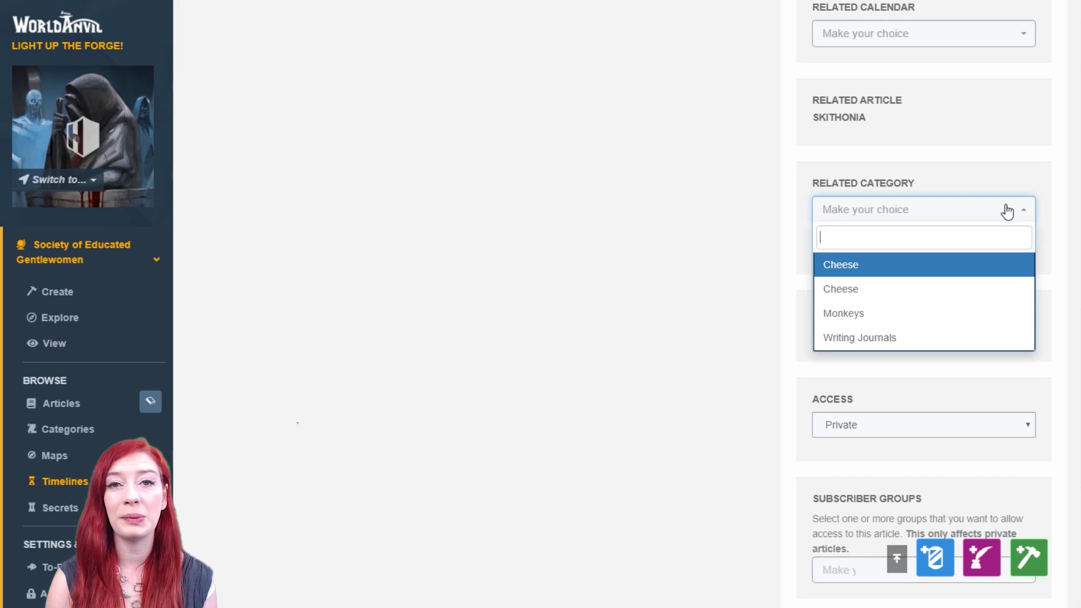
click(1035, 163)
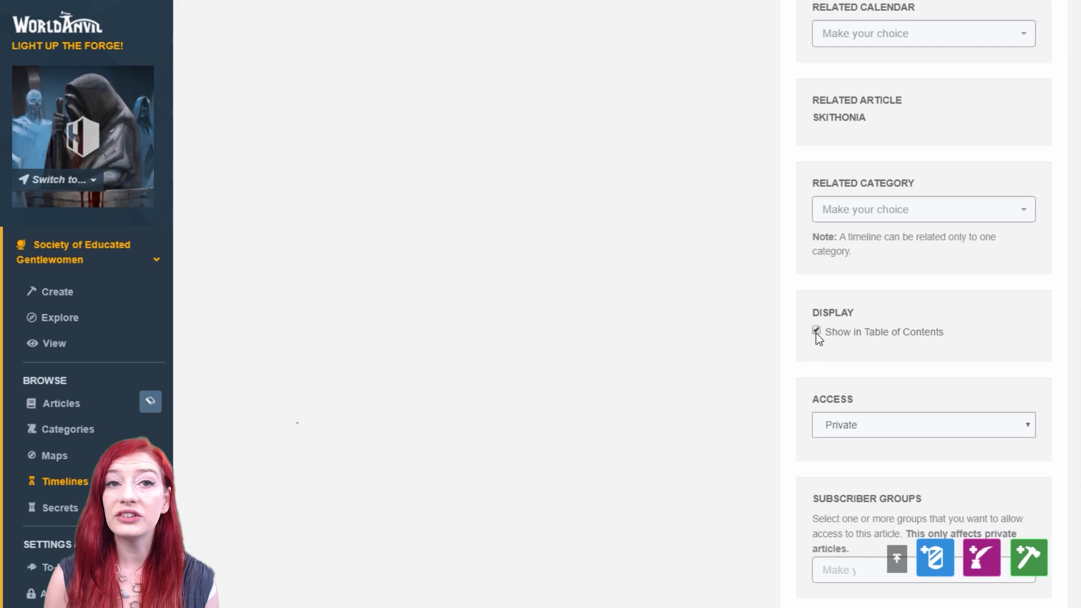
scroll(996, 379, down, 1)
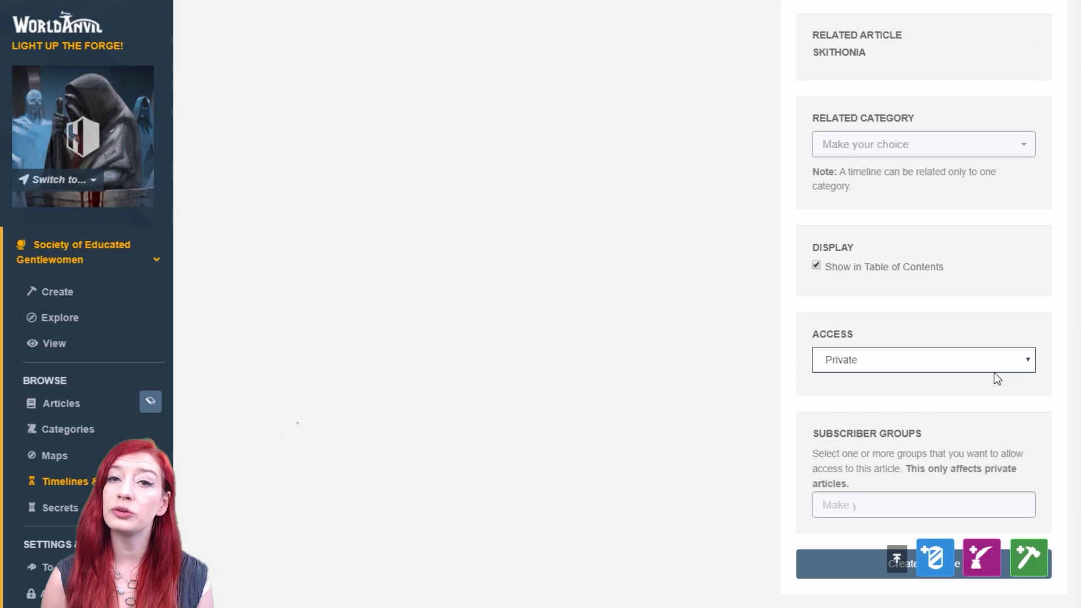
click(964, 399)
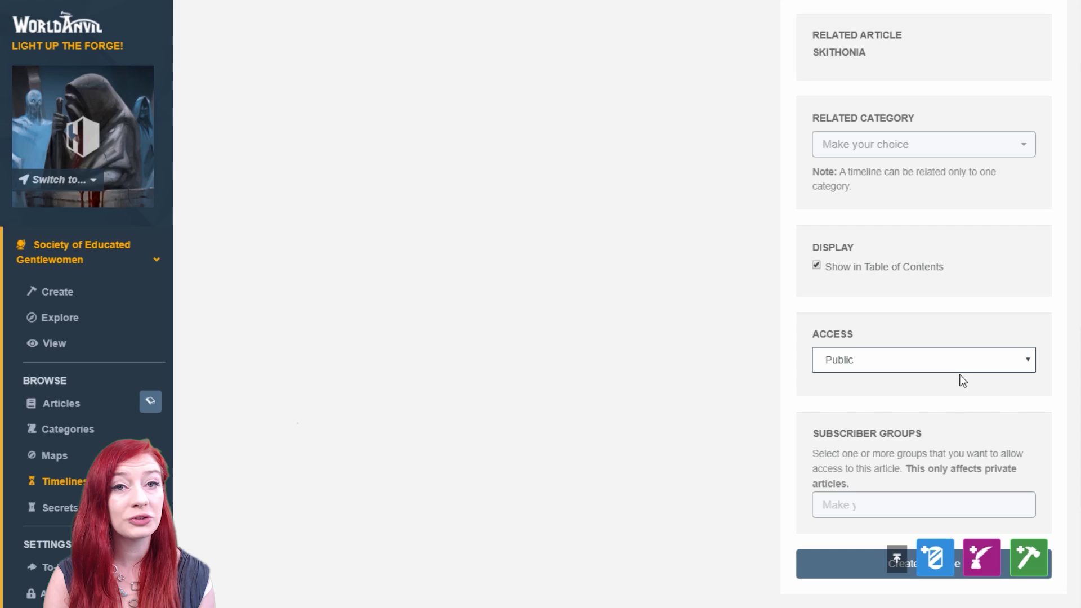
key(Up)
scroll(101, 496, down, 2)
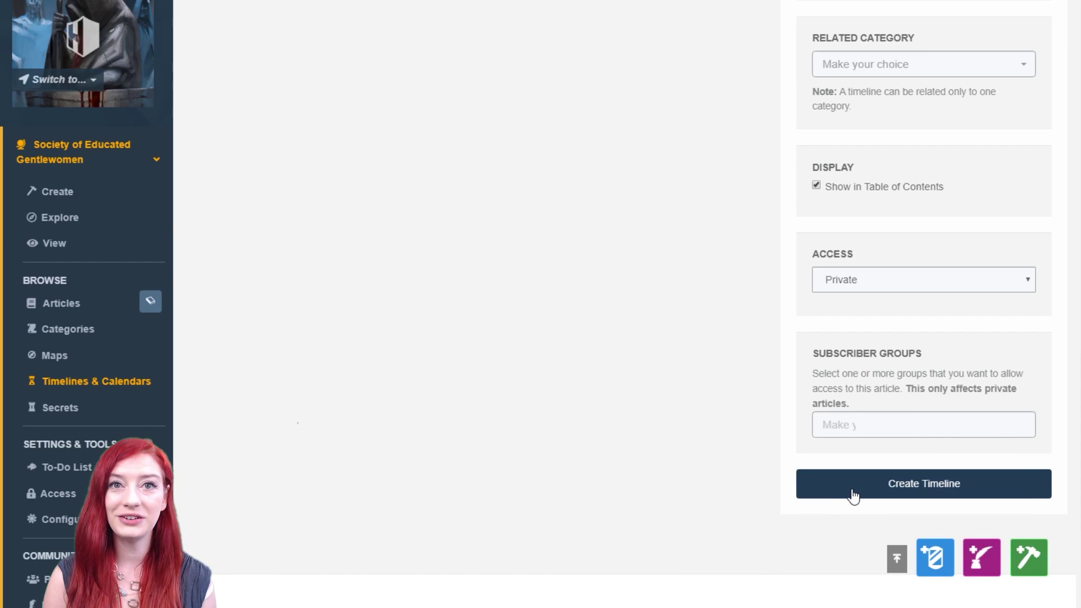
Create the 'A History of the Country of Skithonia' timeline.
click(855, 497)
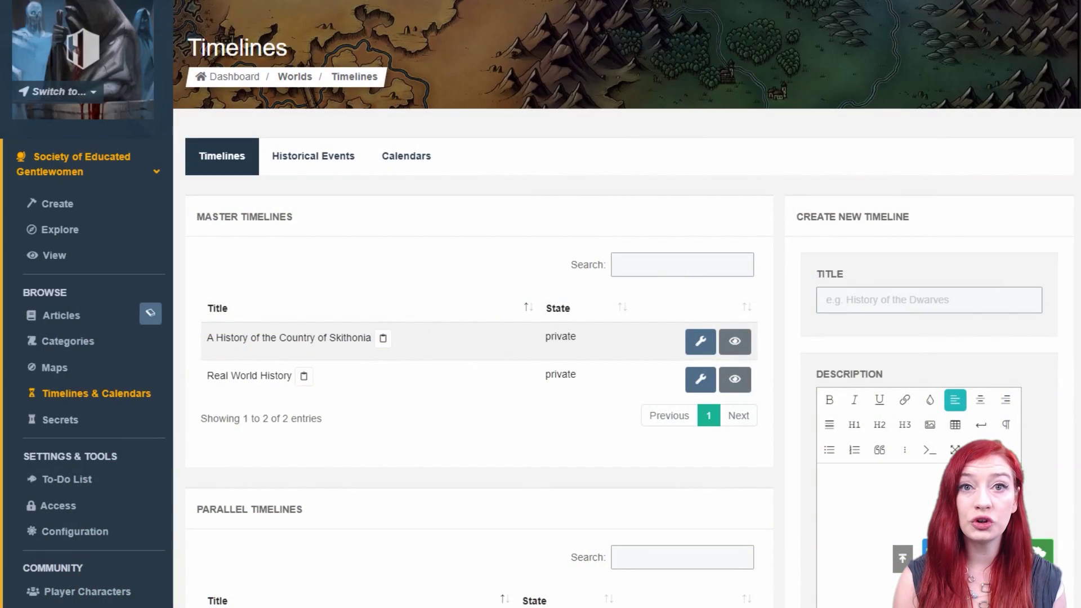
In the world's Date & Time settings, name the era before year 0 Before Christ (BC).
click(75, 531)
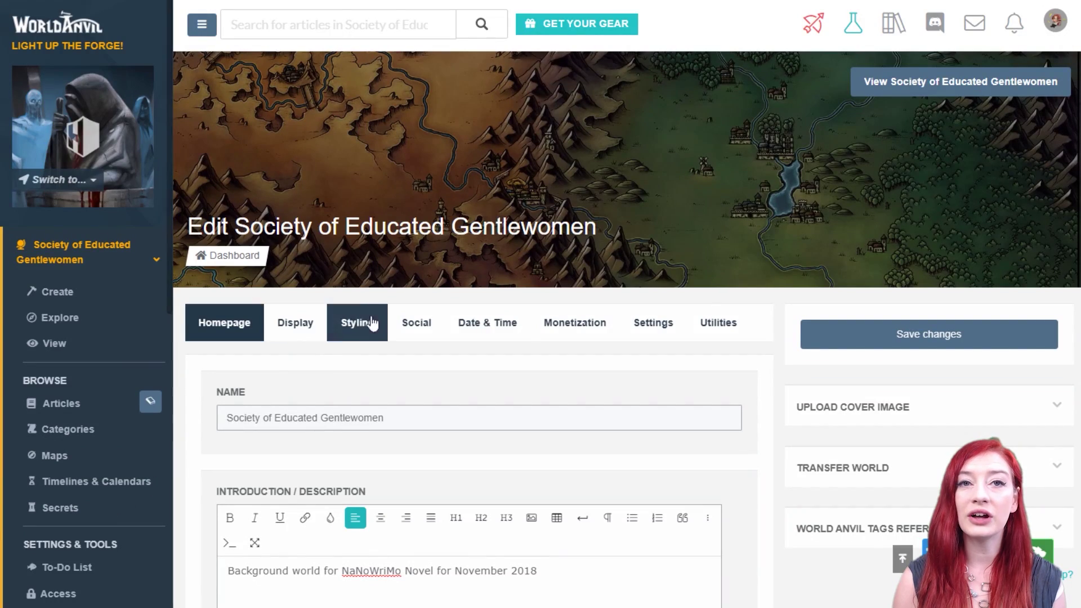
click(489, 328)
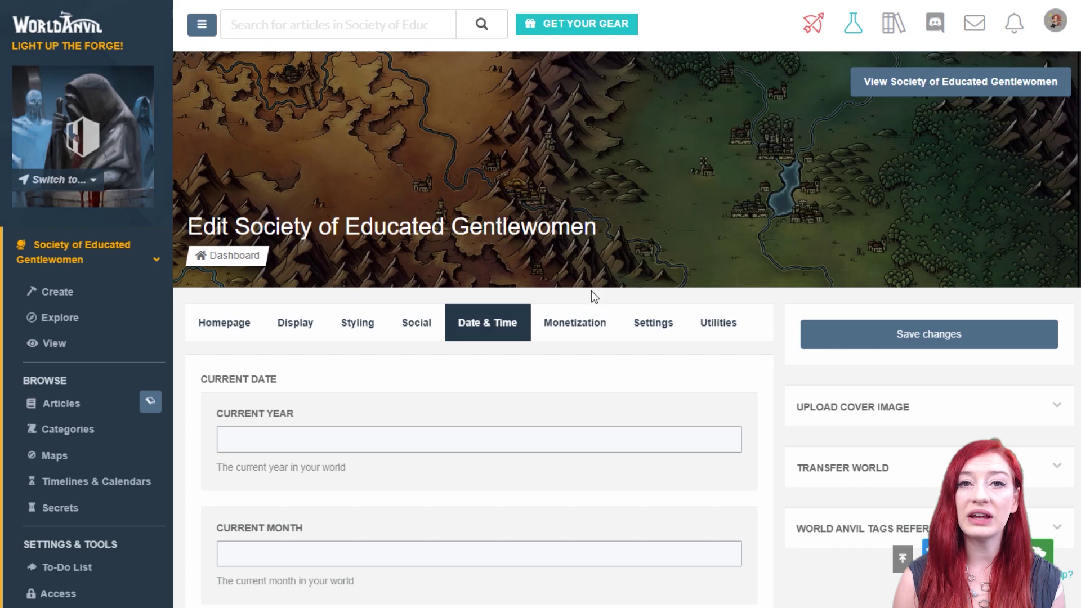
scroll(1077, 353, down, 10)
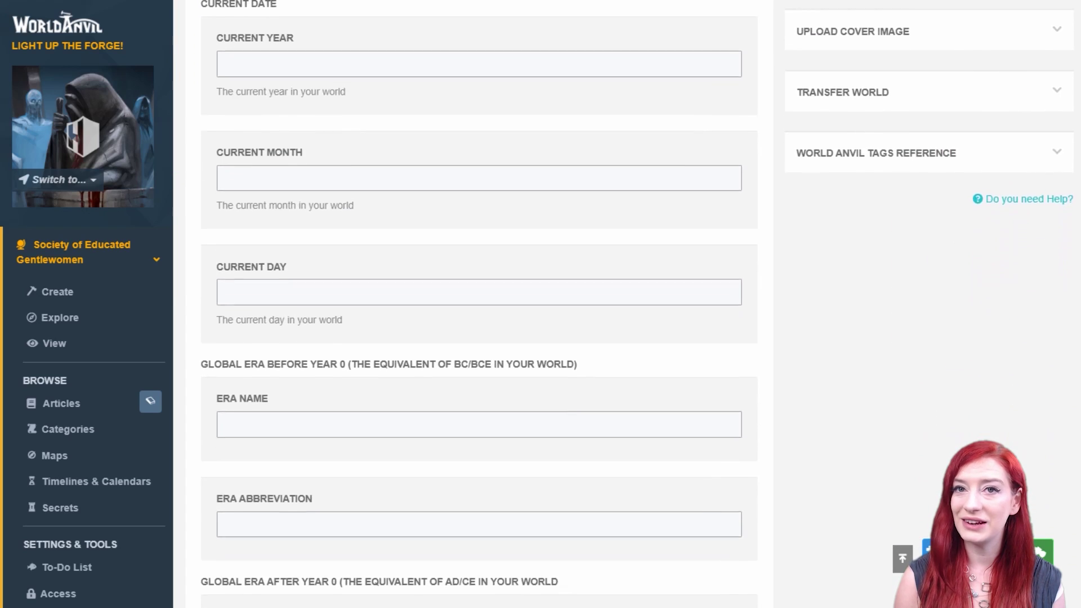
click(651, 124)
text(Before Christ)
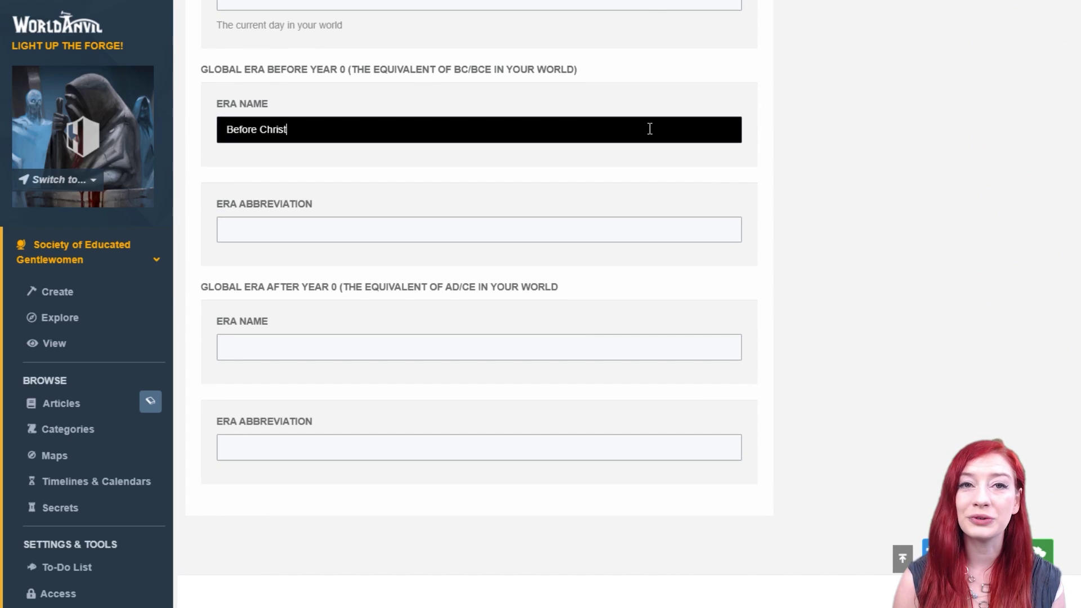
click(563, 227)
text(BC)
Name the era after year 0 Anno Domini (AD) and save the world's changes.
click(442, 353)
text(Anno Domini)
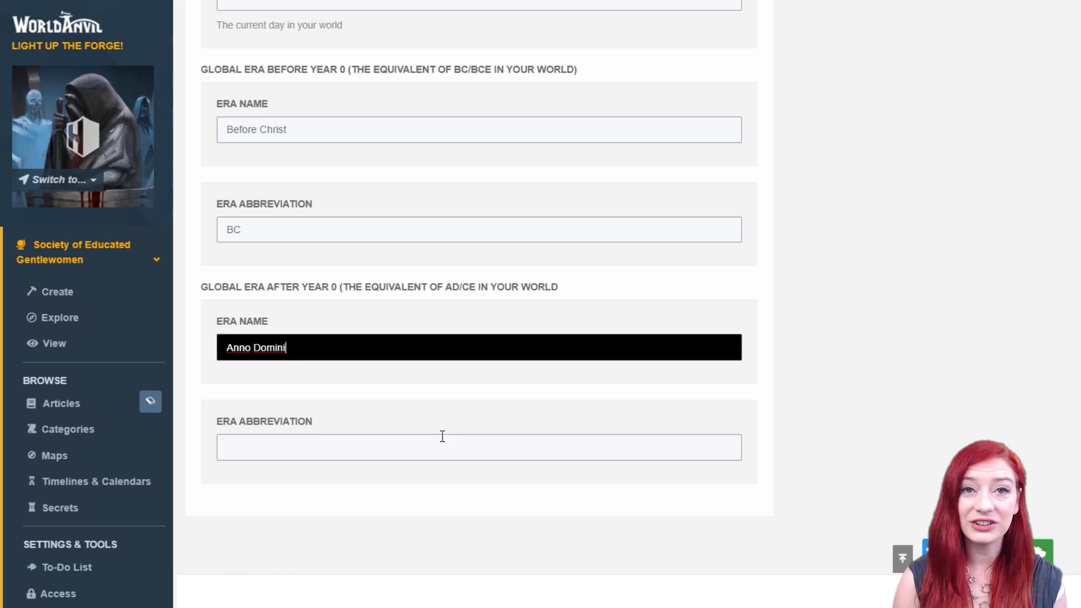
click(441, 437)
text(AD)
scroll(997, 353, up, 7)
scroll(976, 151, up, 2)
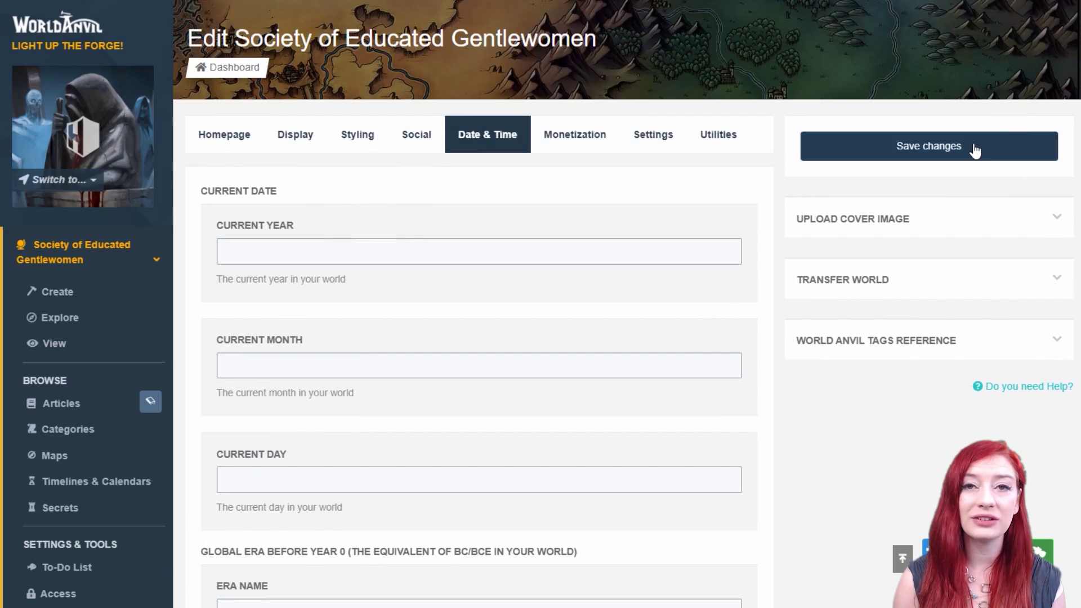
click(975, 151)
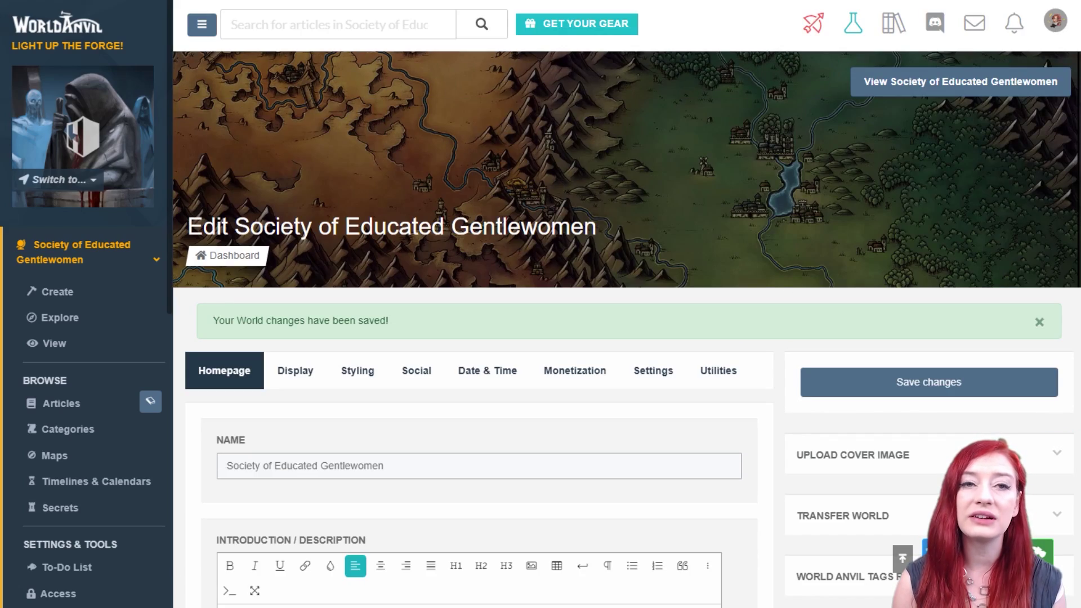
Scroll down the new Timeline of Skithonia page to its editing area.
scroll(531, 304, down, 5)
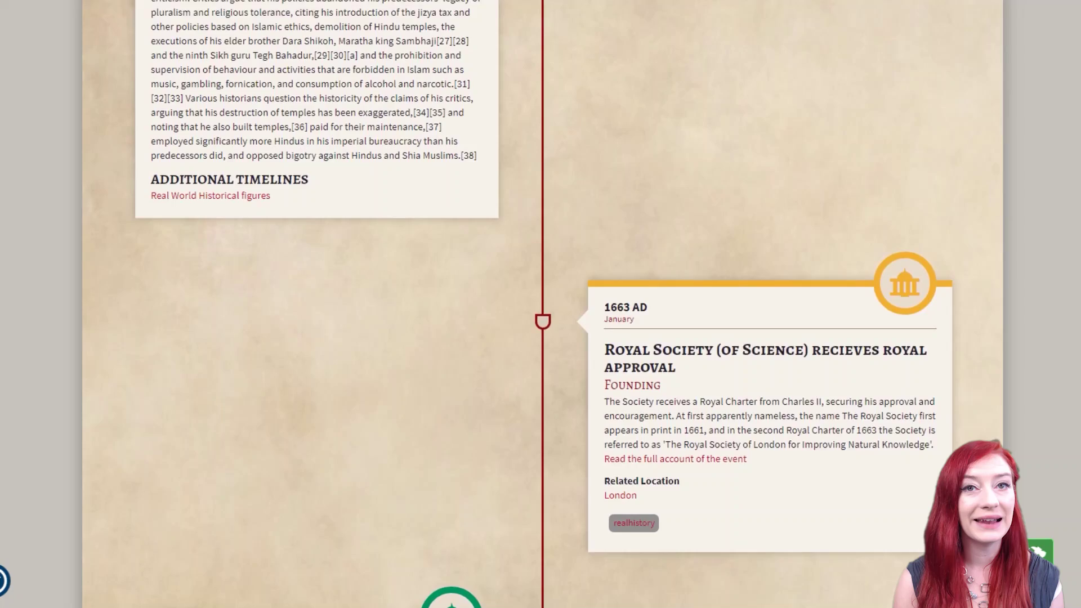
scroll(530, 304, down, 7)
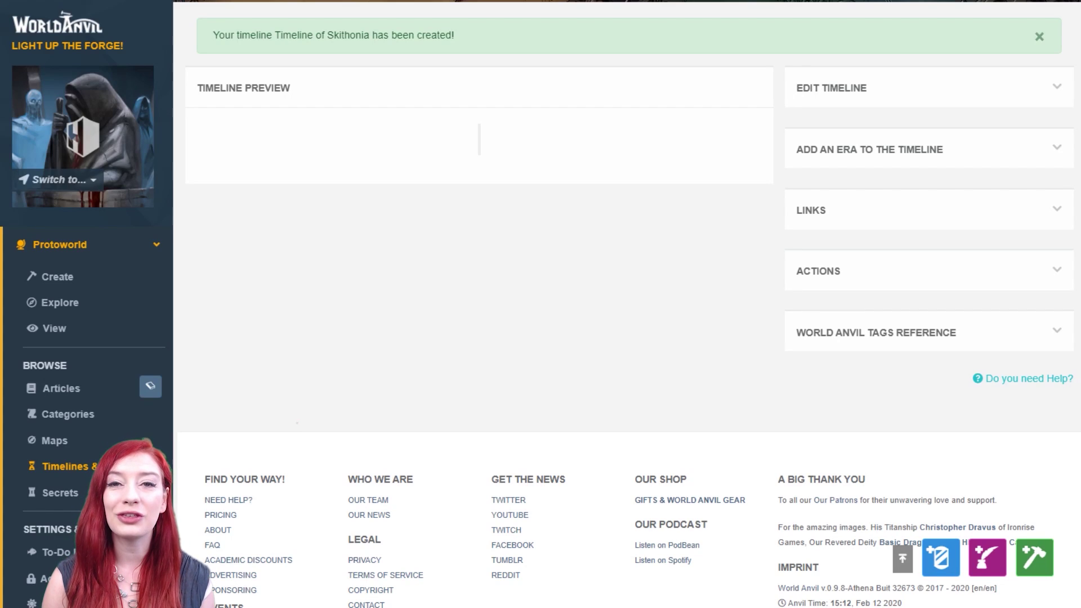
Start an era 'Before Cake', described 'The Before Cake era counts backwards down to 0.', abbreviated BC.
click(1057, 148)
scroll(929, 253, down, 2)
click(952, 105)
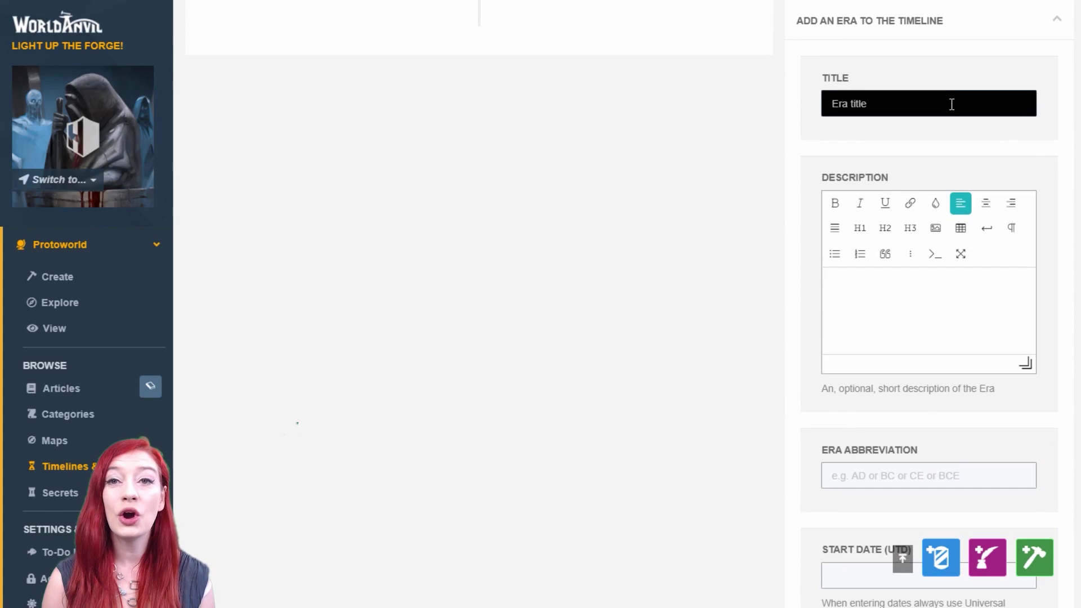
text(Before Cake)
click(905, 289)
text(The Before Cake era counts backwards down to 0.)
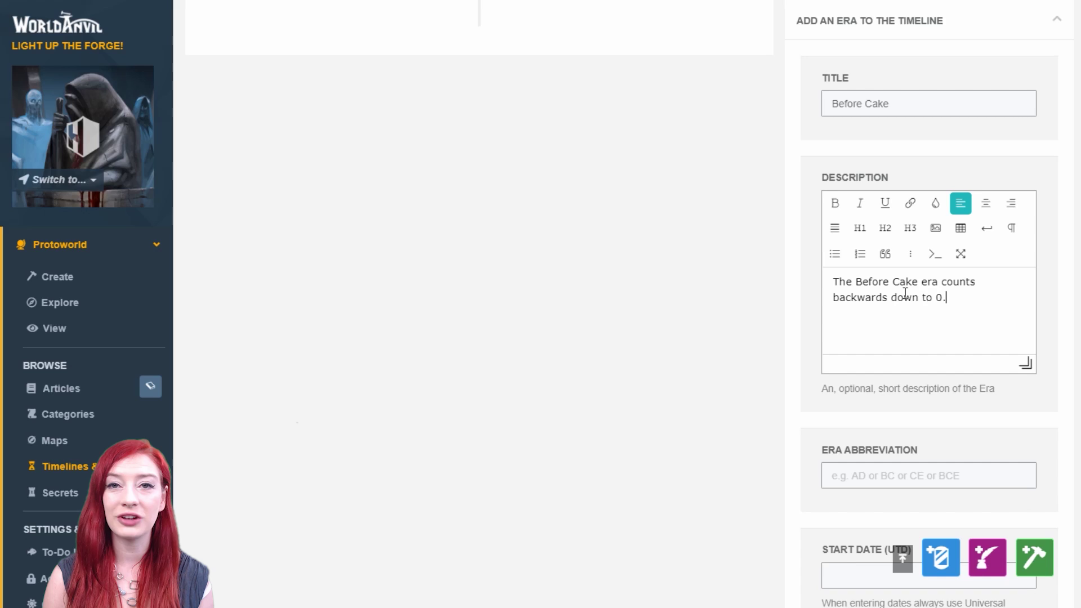
scroll(904, 294, down, 7)
click(906, 79)
text(BC)
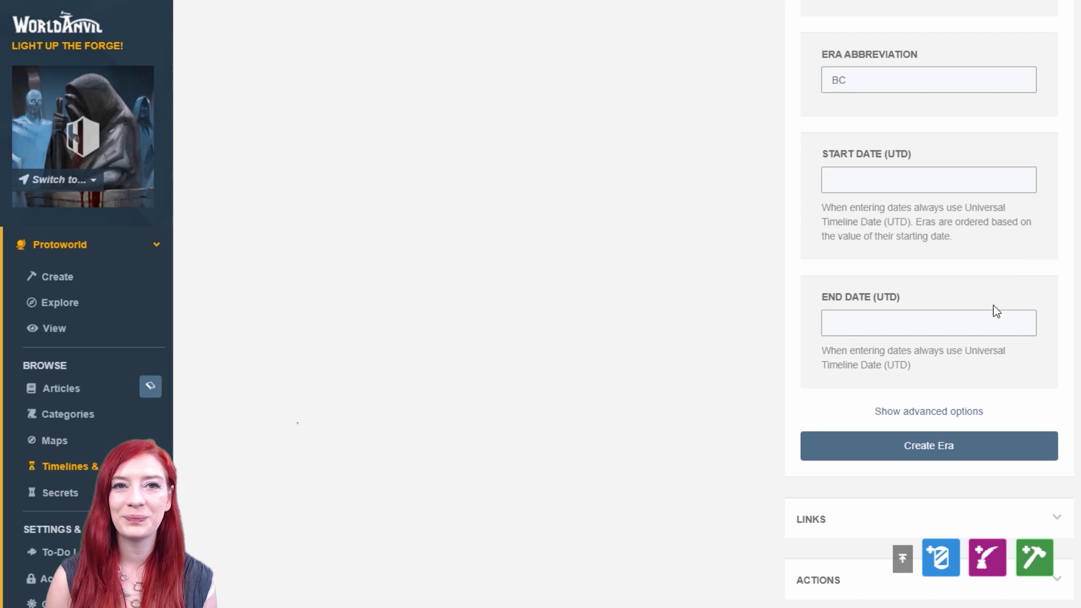
Give Before Cake end date 5000 with inverted dates, marked as the world's first era.
click(984, 318)
text(50)
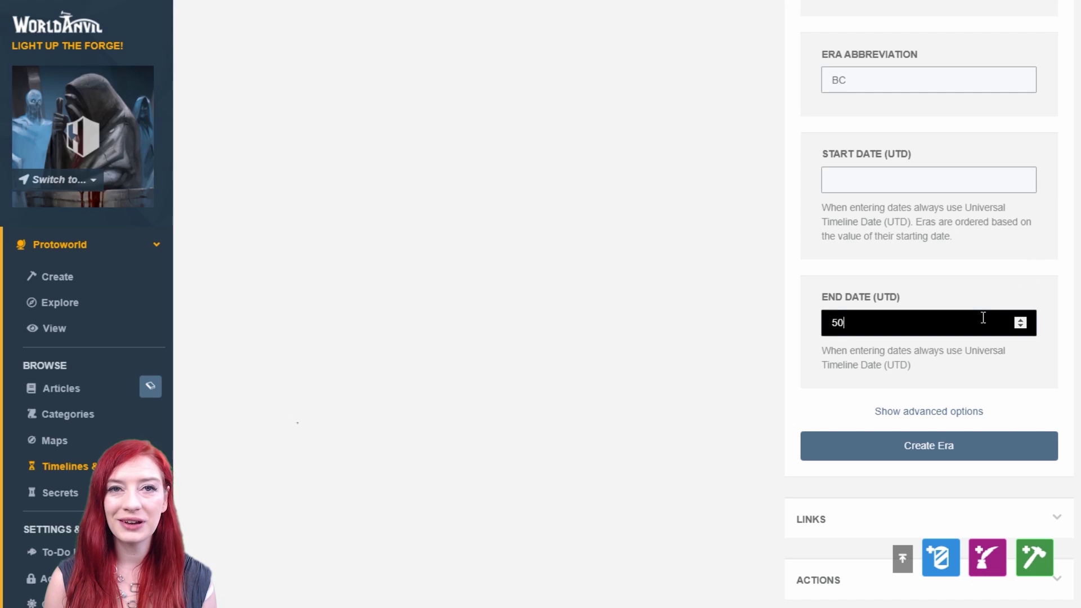
text(00)
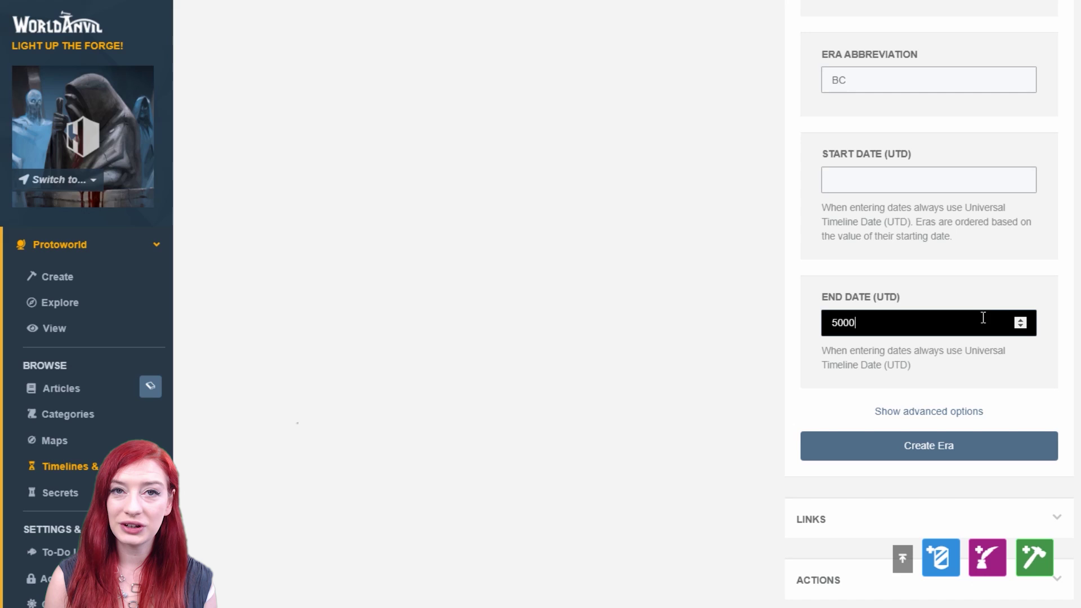
click(1068, 321)
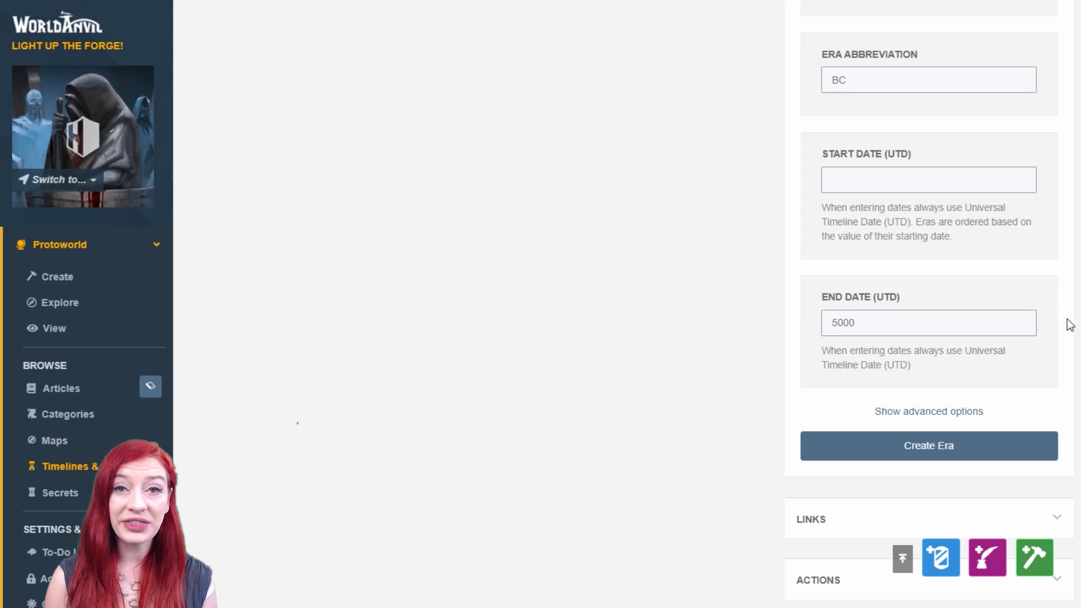
click(955, 411)
scroll(955, 411, down, 2)
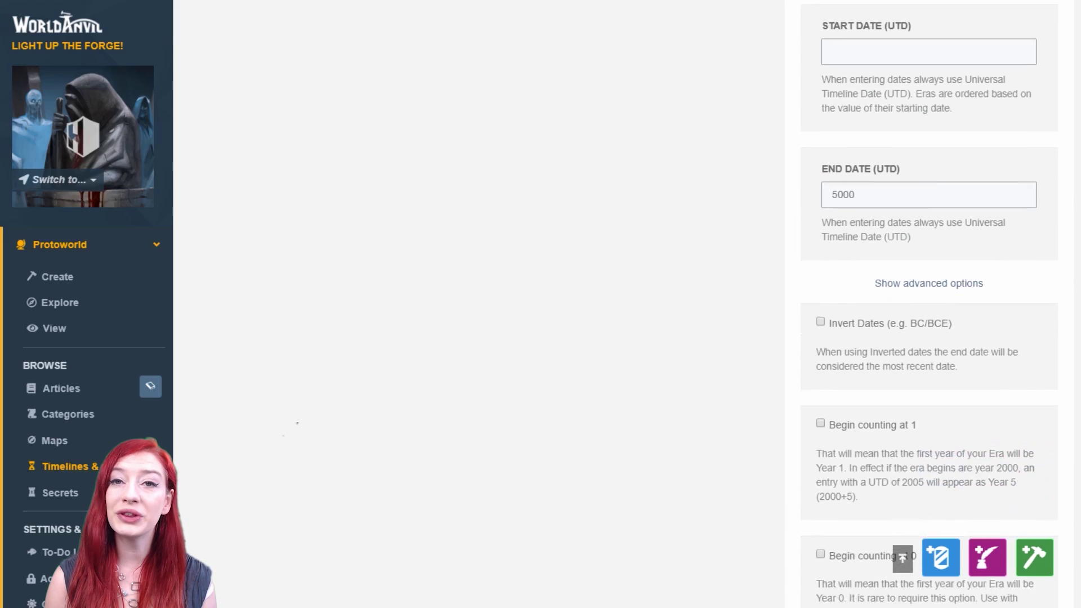
scroll(1077, 289, down, 6)
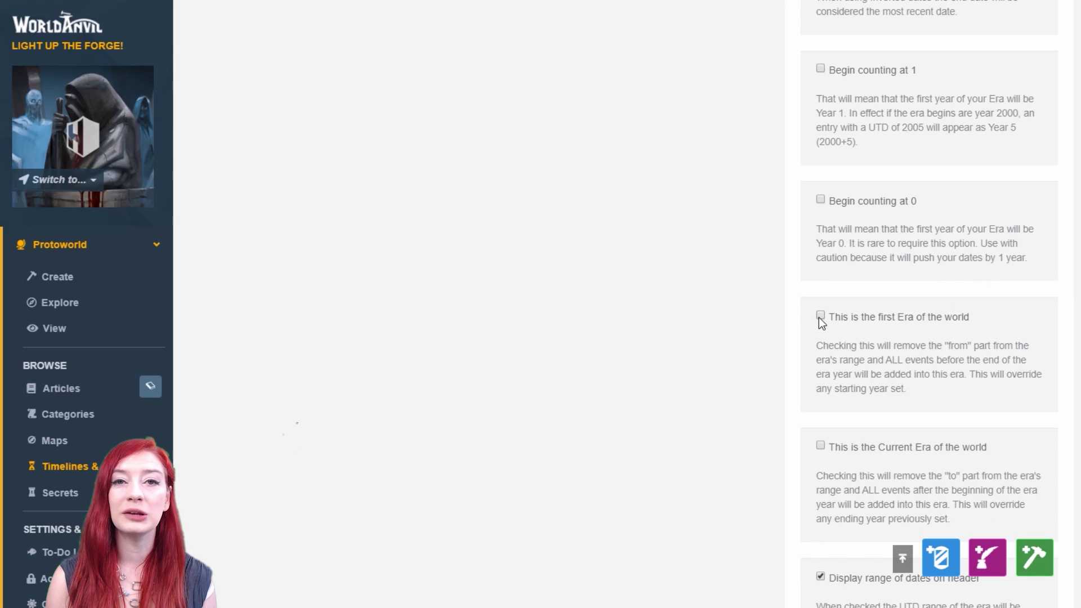
scroll(973, 160, up, 3)
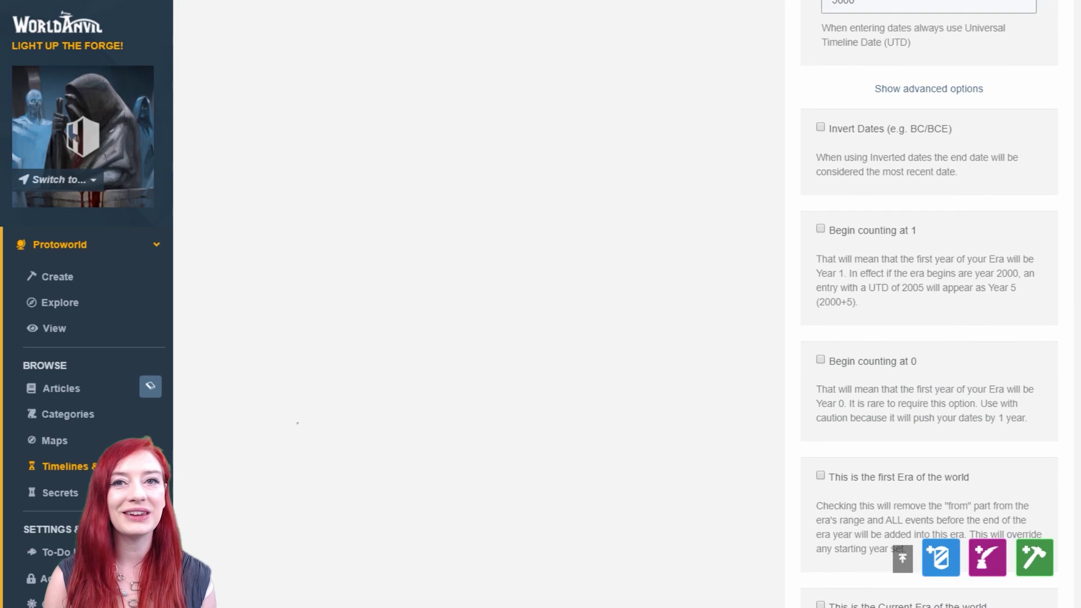
scroll(828, 128, up, 3)
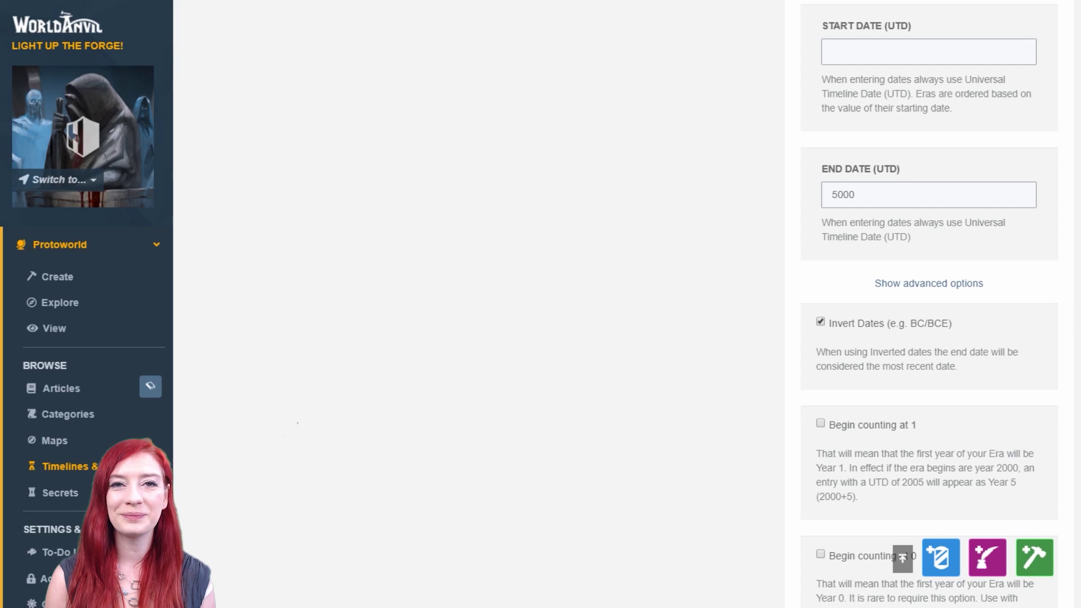
scroll(929, 304, down, 5)
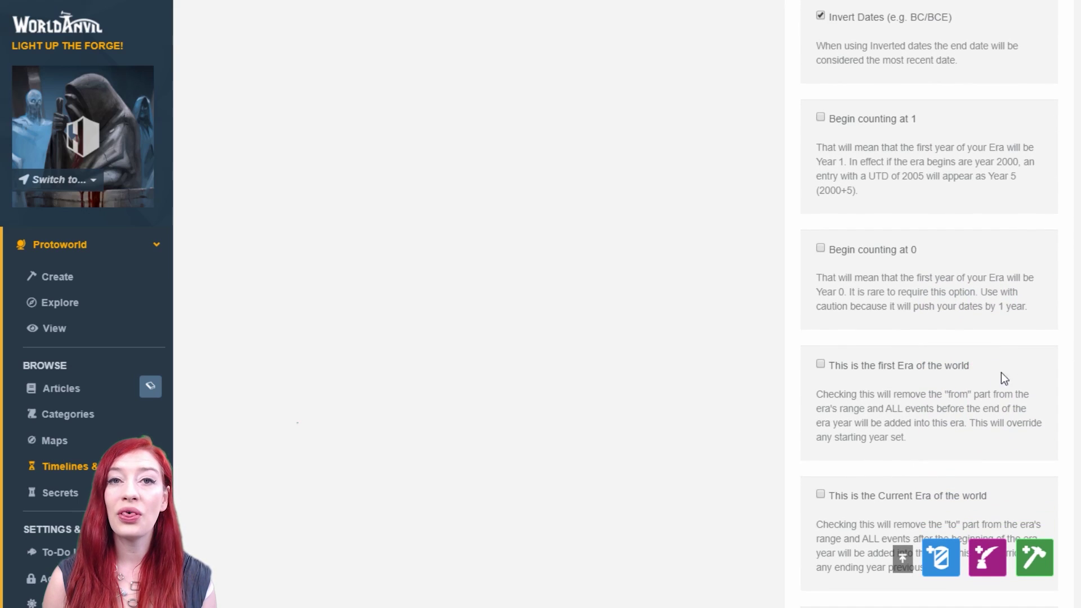
click(821, 364)
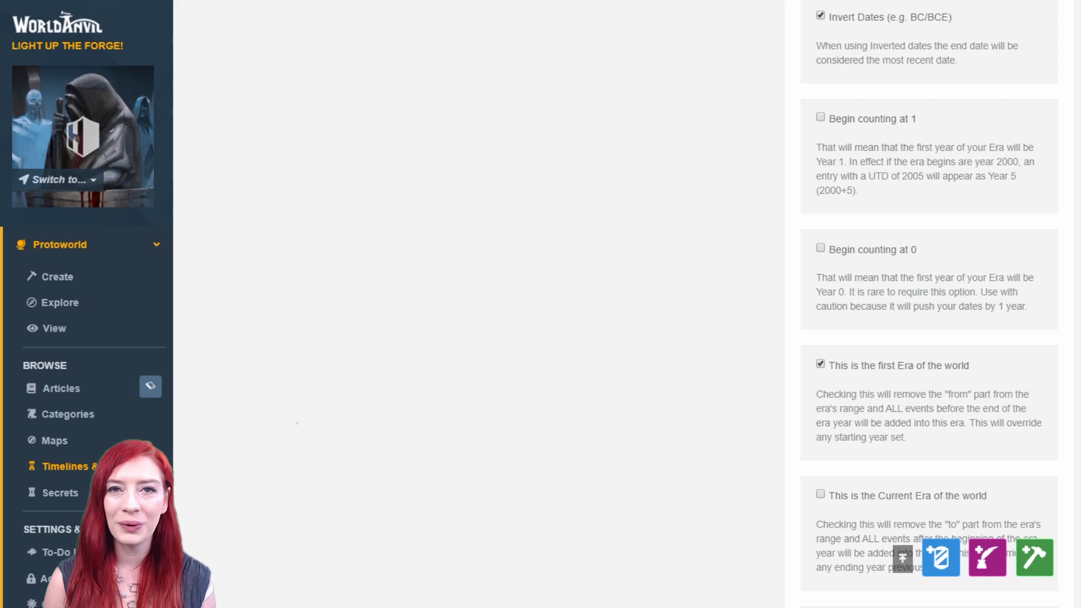
scroll(1032, 437, down, 8)
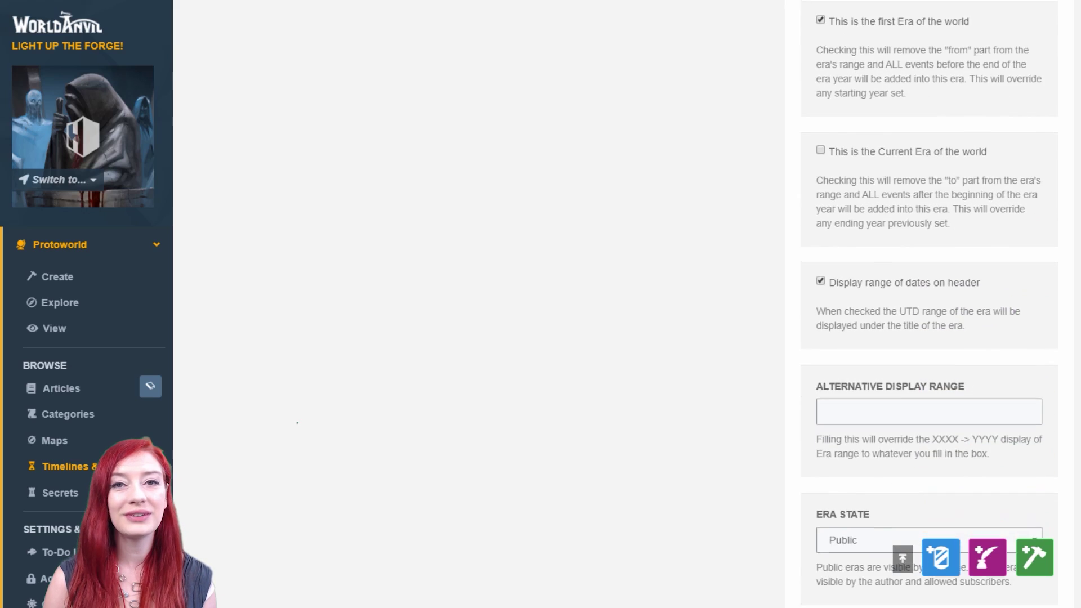
Create Before Cake, then start an 'Anno Domini' era described as the middle era, abbreviated AD.
click(937, 491)
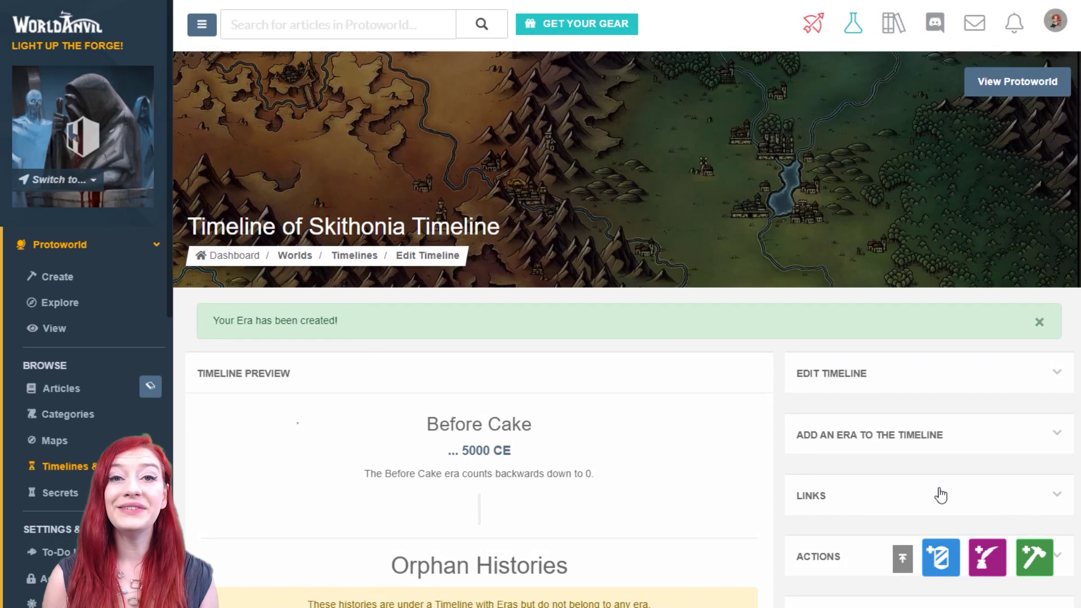
scroll(297, 422, down, 5)
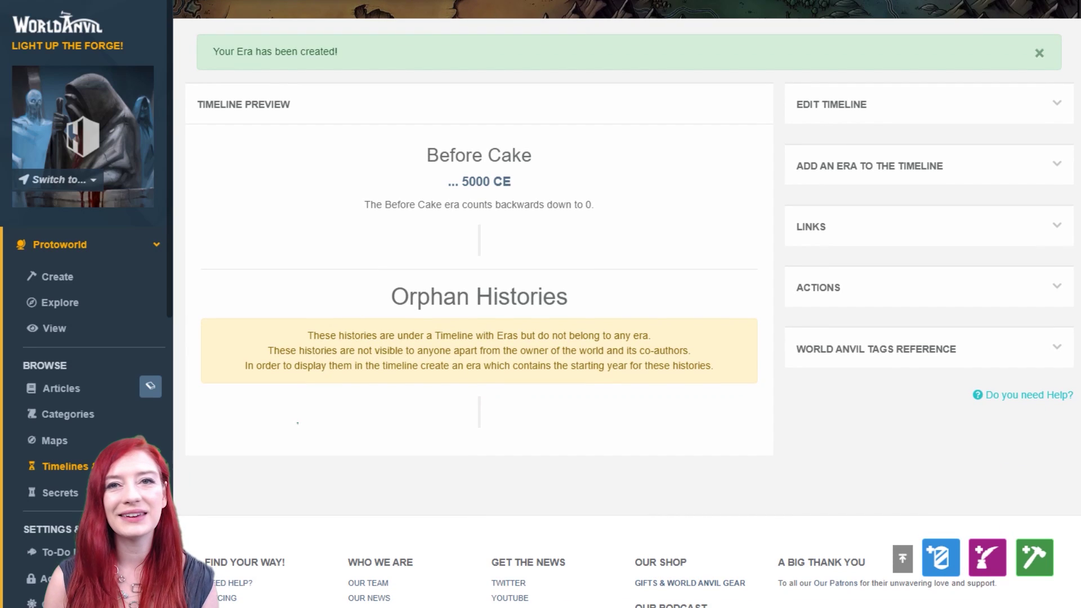
click(1012, 163)
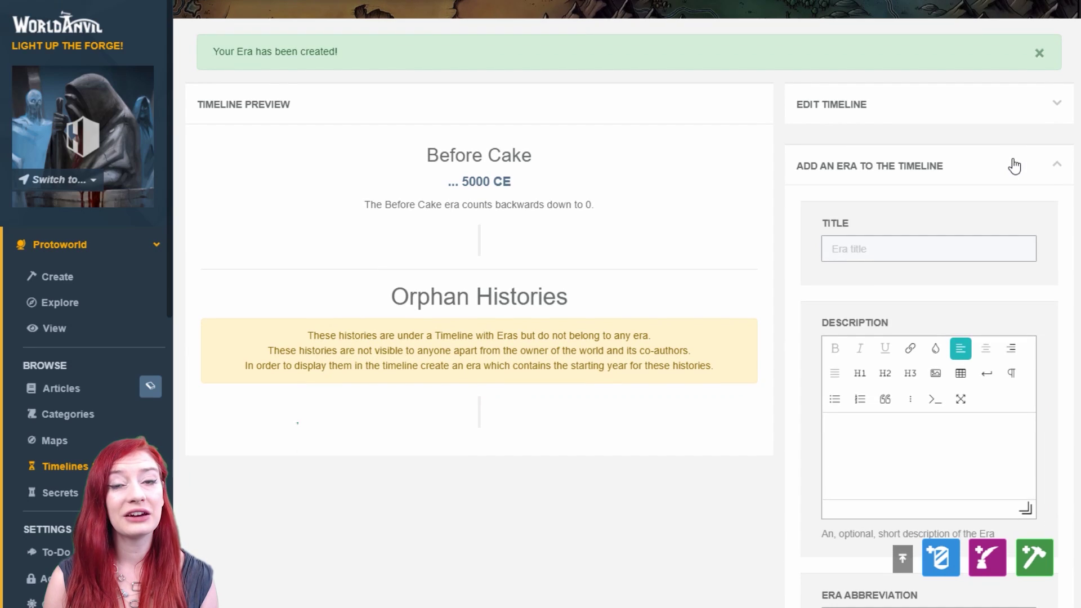
click(970, 251)
text(Anno Domini)
scroll(921, 269, down, 4)
click(922, 269)
text(This is the middle era of my timeline. You can add as many eras to a timeline as you like!)
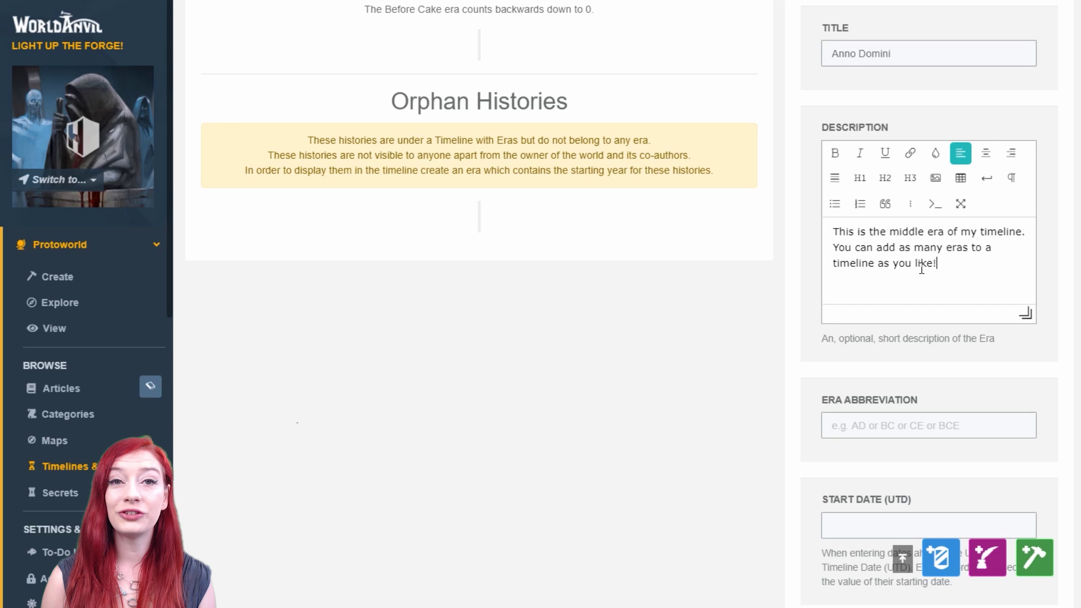
click(949, 431)
text(AD)
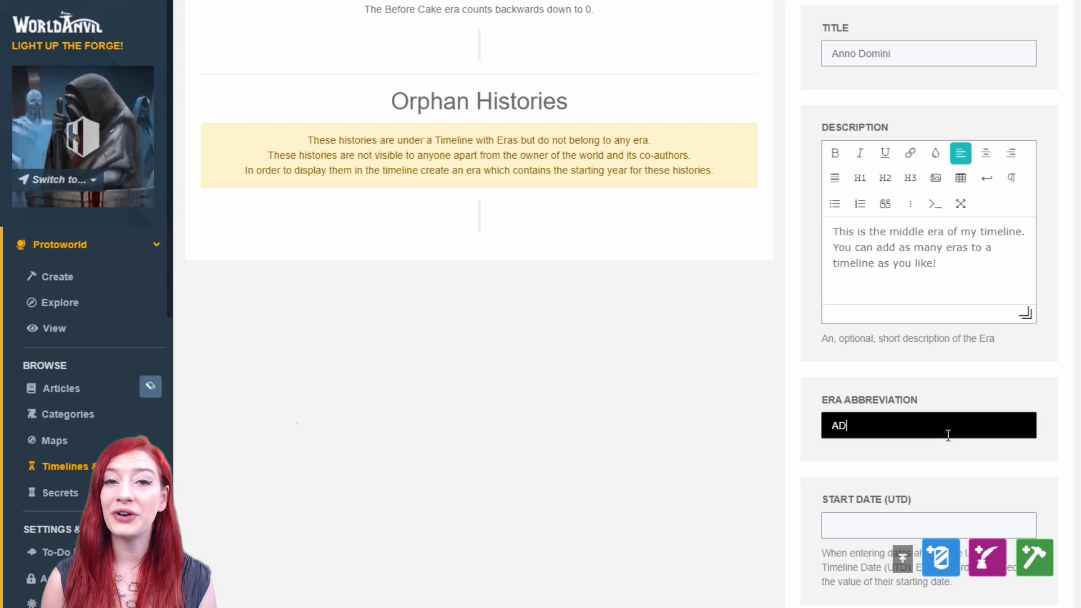
Give Anno Domini start date 5001 and end date 10000, then create the era.
scroll(1076, 346, down, 7)
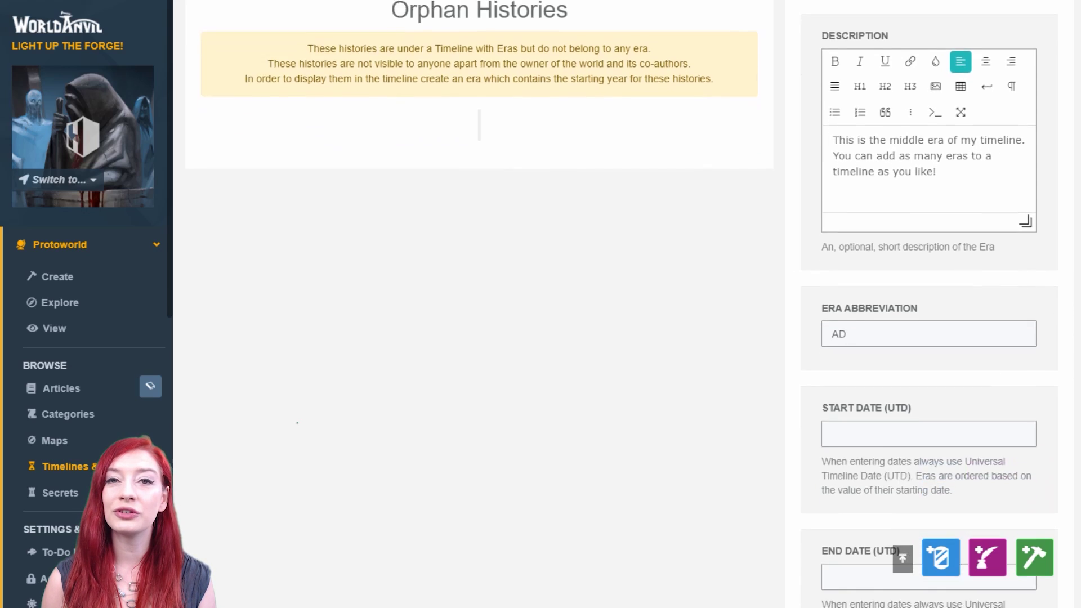
scroll(929, 304, down, 1)
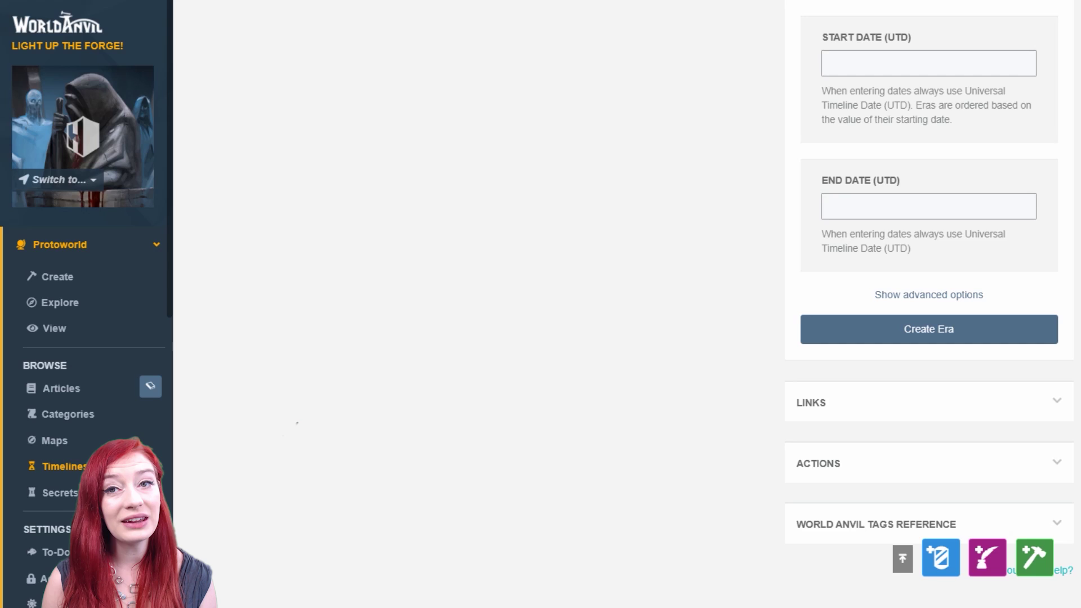
click(953, 67)
text(5001)
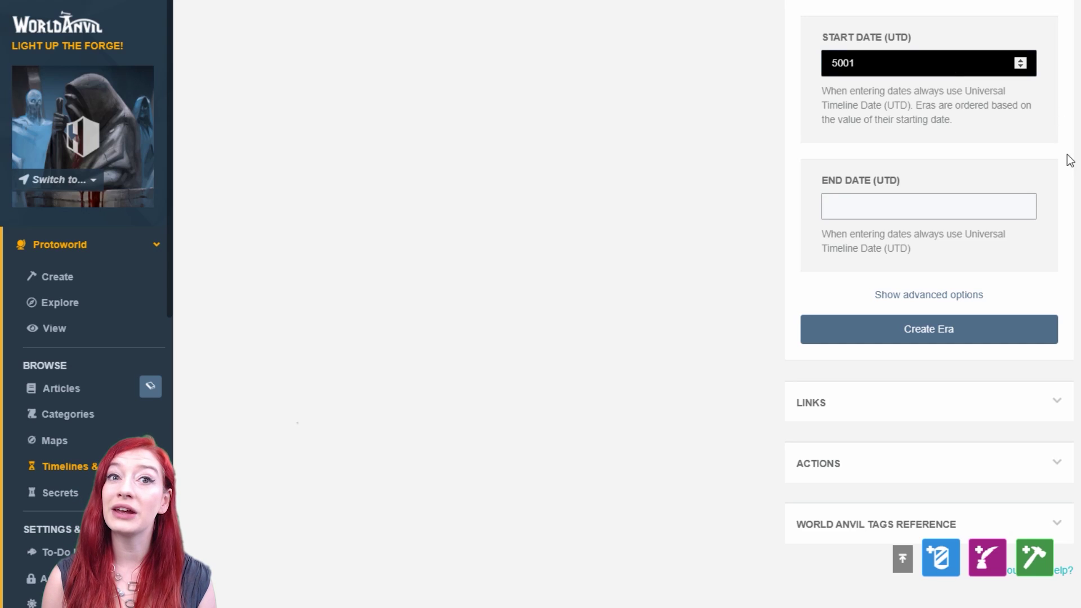
click(995, 205)
text(100)
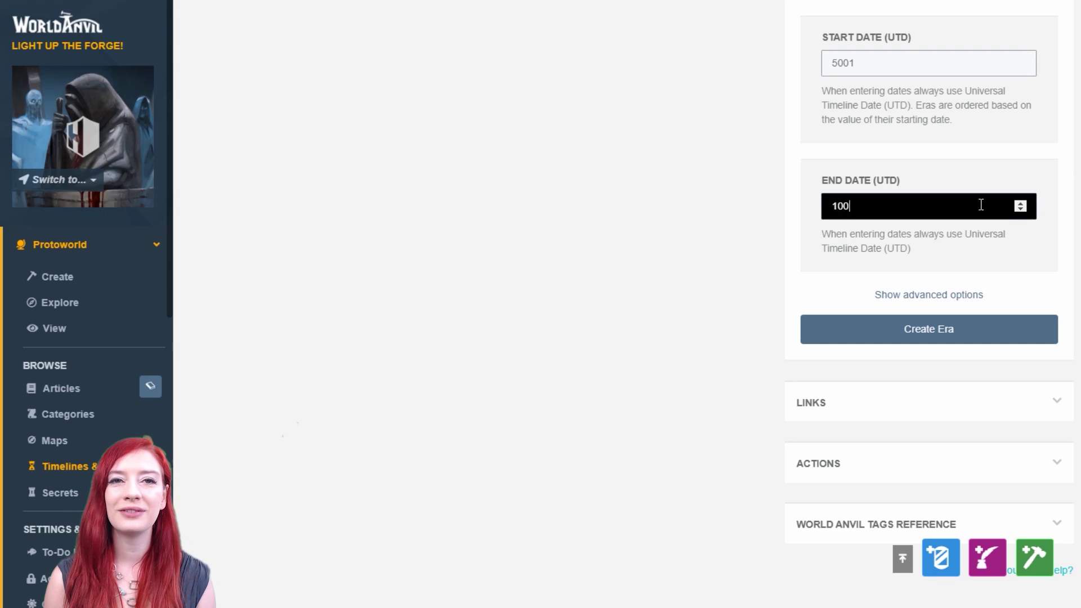
text(00)
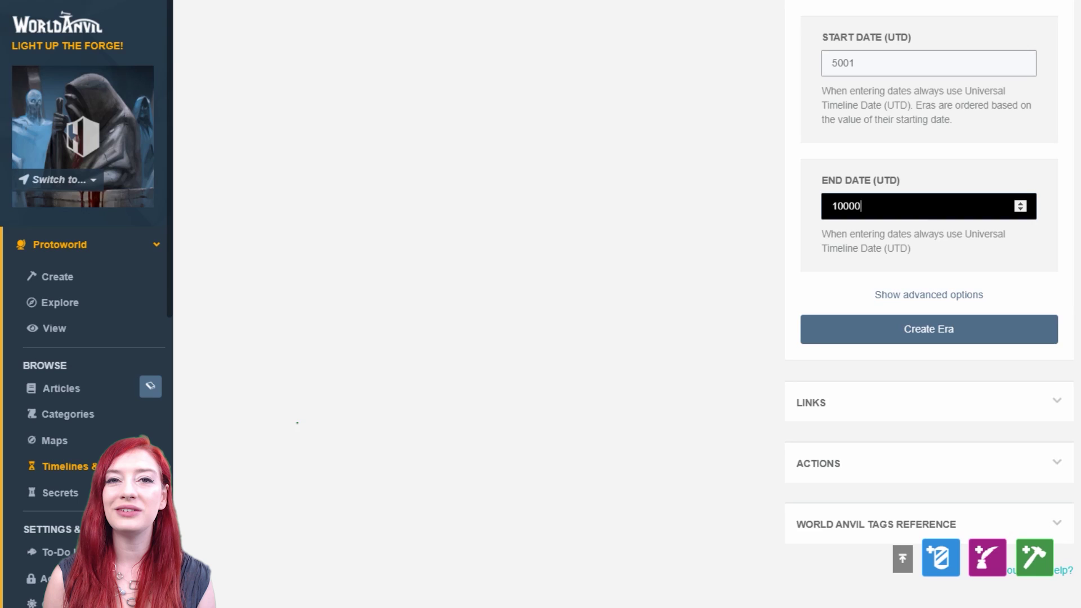
scroll(980, 203, down, 3)
click(963, 149)
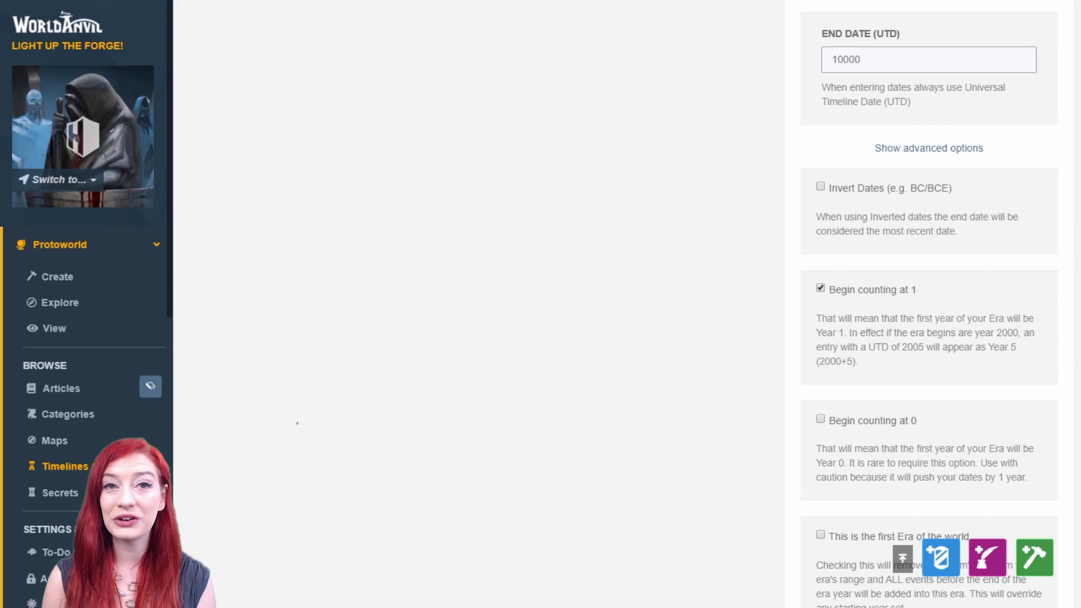
scroll(929, 304, down, 4)
scroll(929, 304, down, 3)
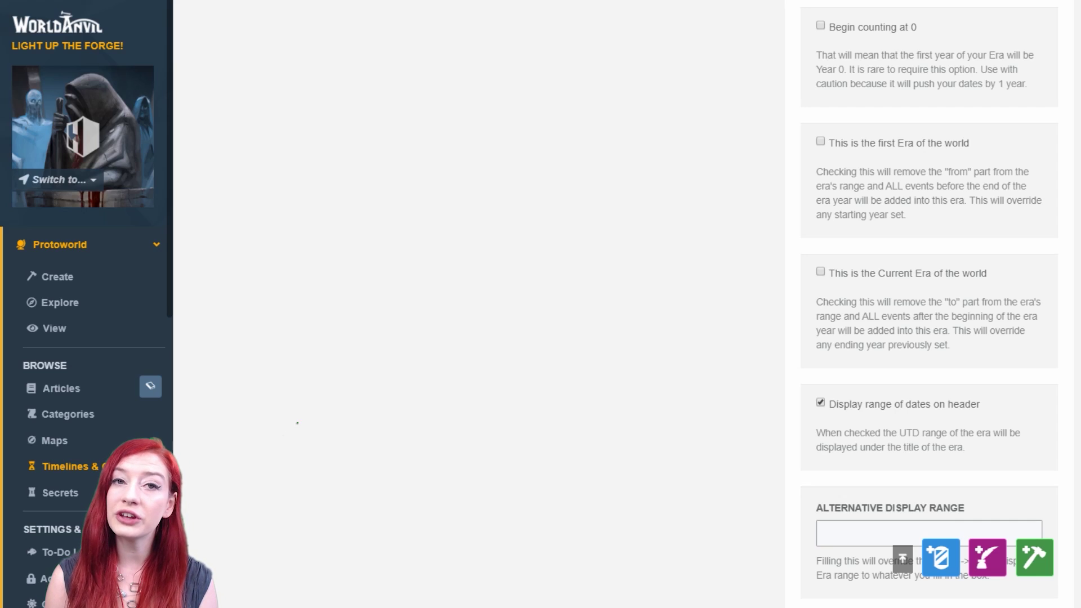
scroll(957, 451, down, 6)
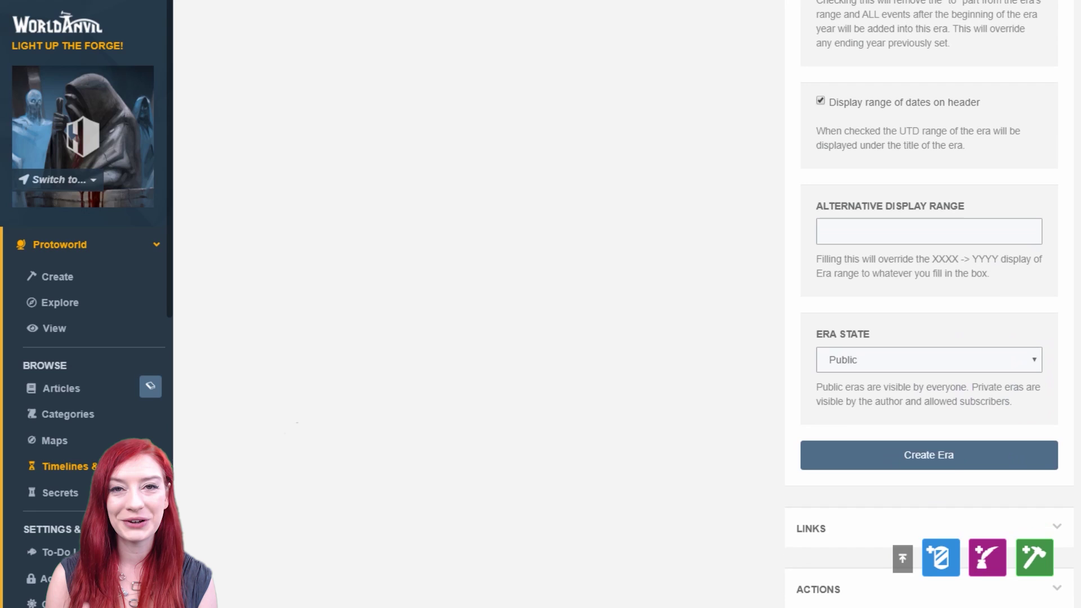
click(958, 465)
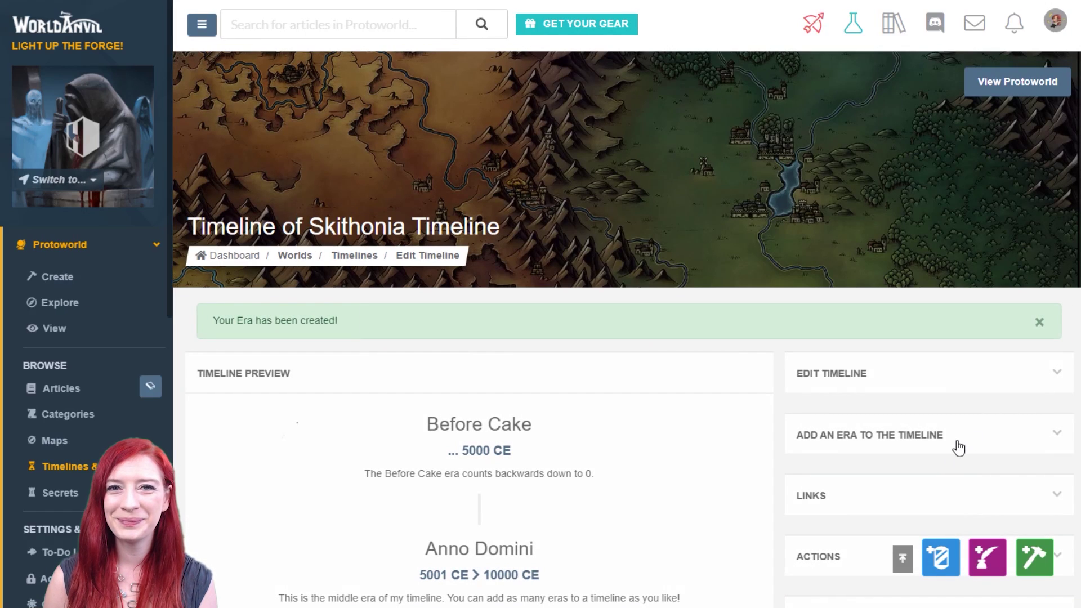
Begin another era abbreviated FE with start date 10001.
click(956, 445)
scroll(1066, 235, down, 1)
scroll(1052, 137, down, 7)
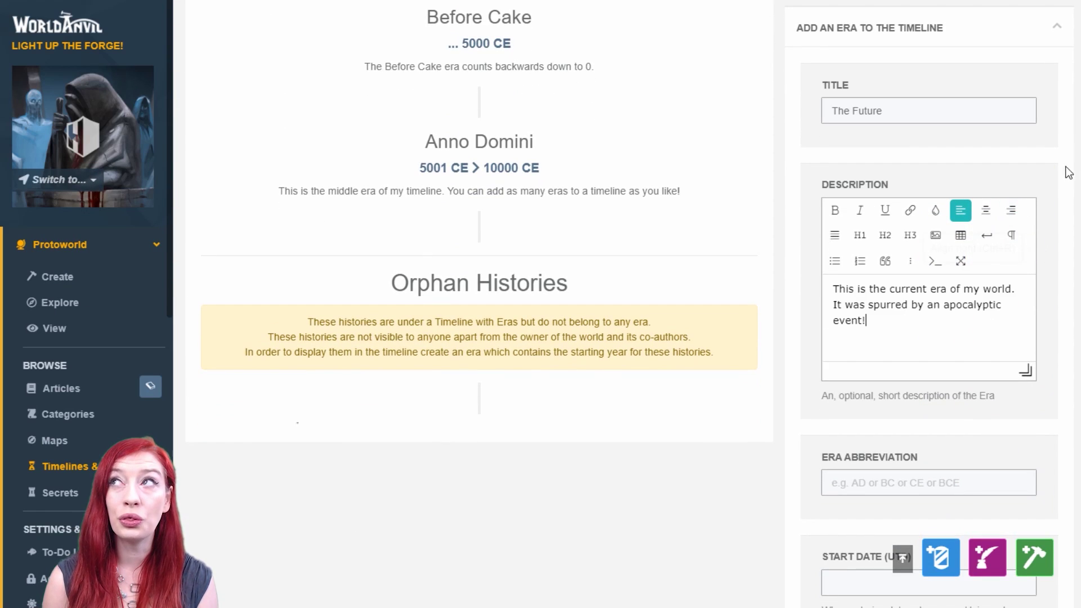
scroll(1068, 173, down, 8)
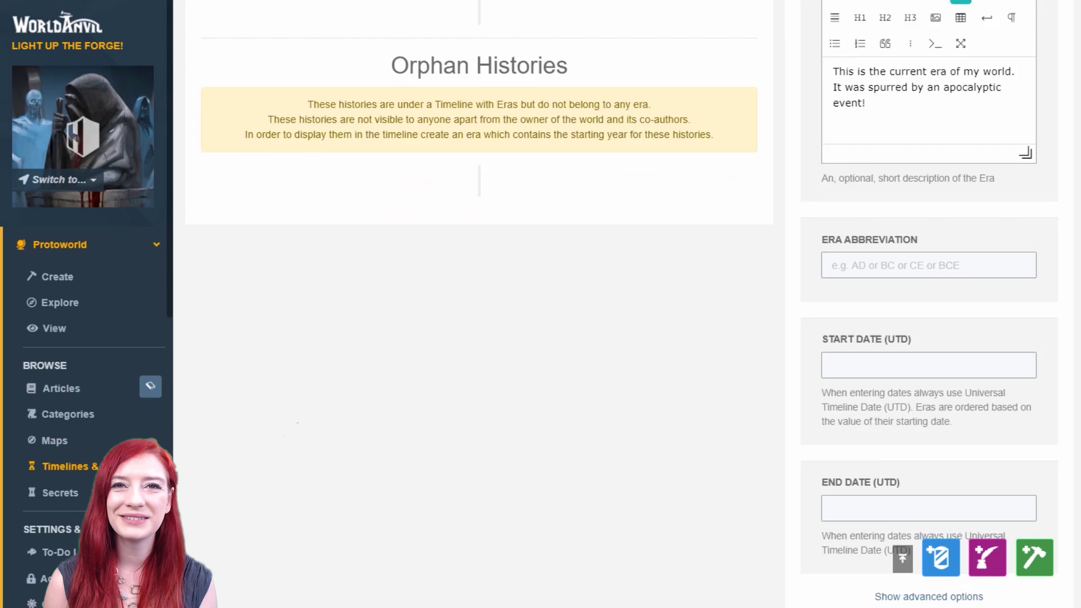
click(890, 56)
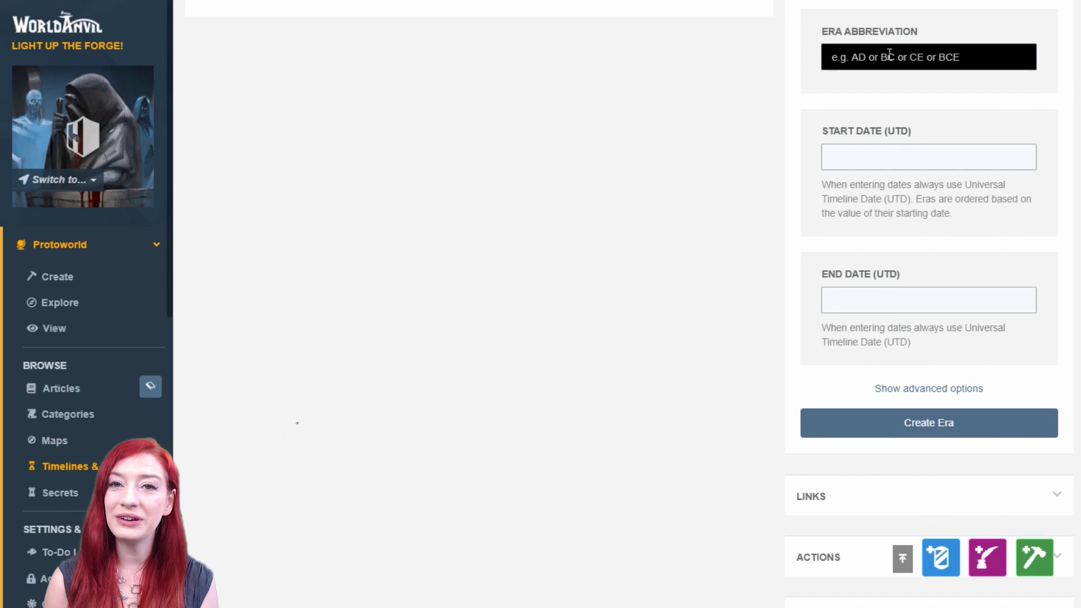
text(FE)
click(1071, 122)
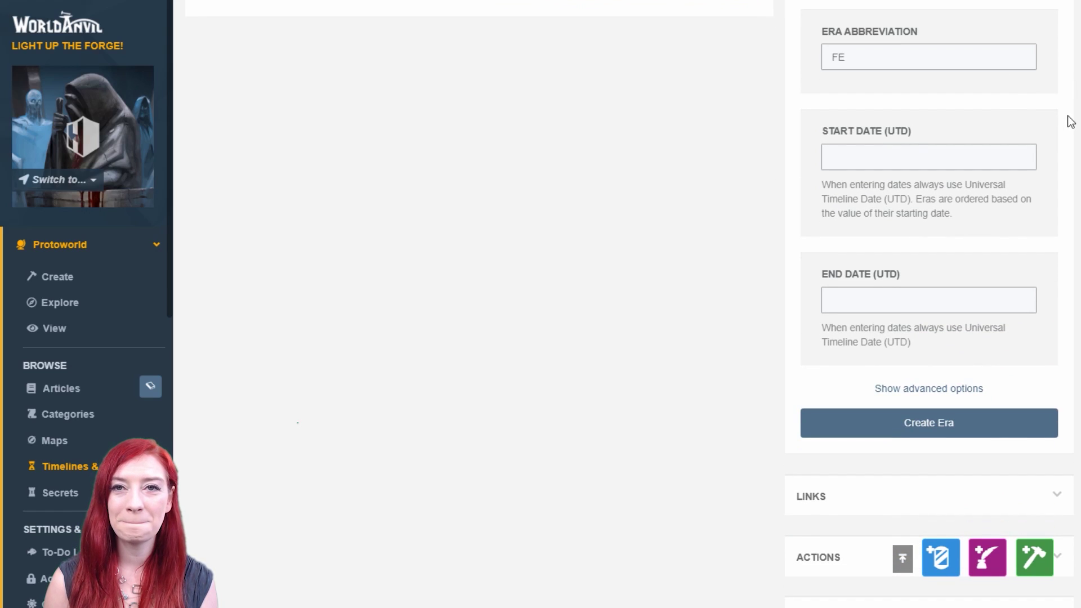
click(881, 157)
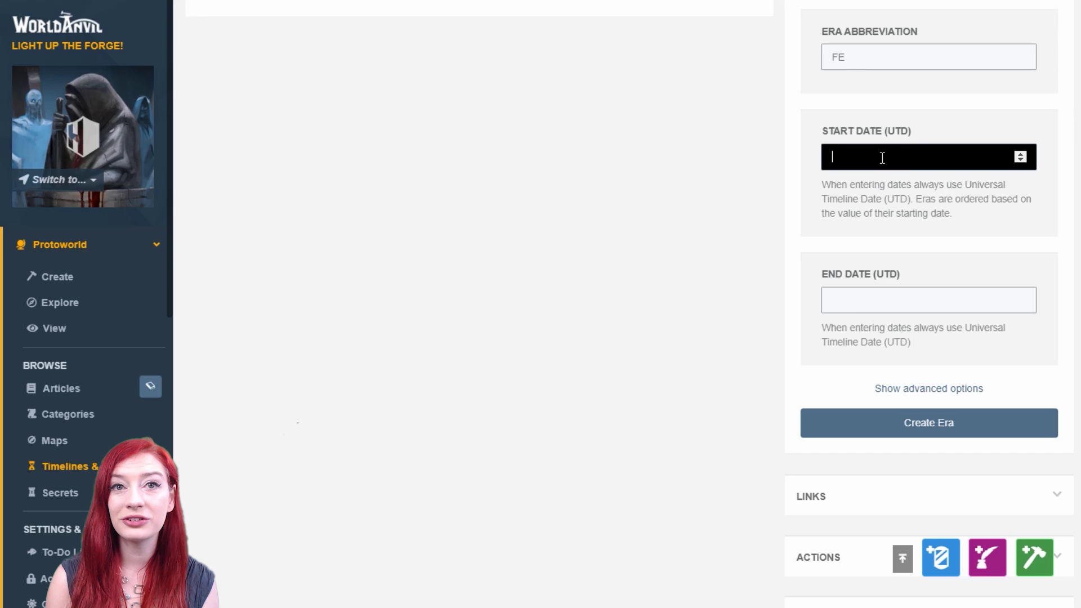
text(10001)
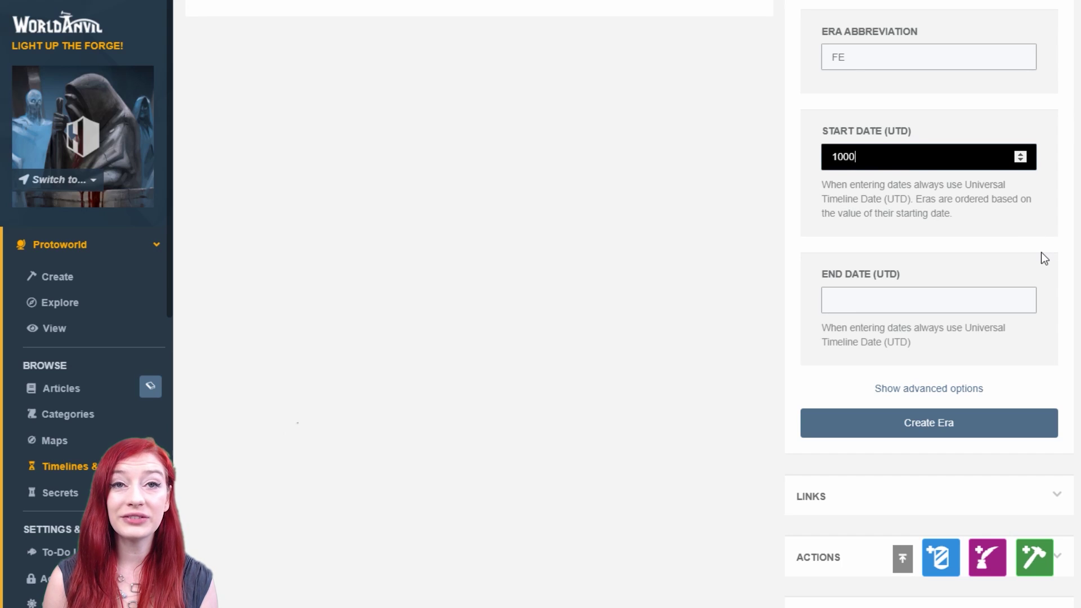
click(897, 298)
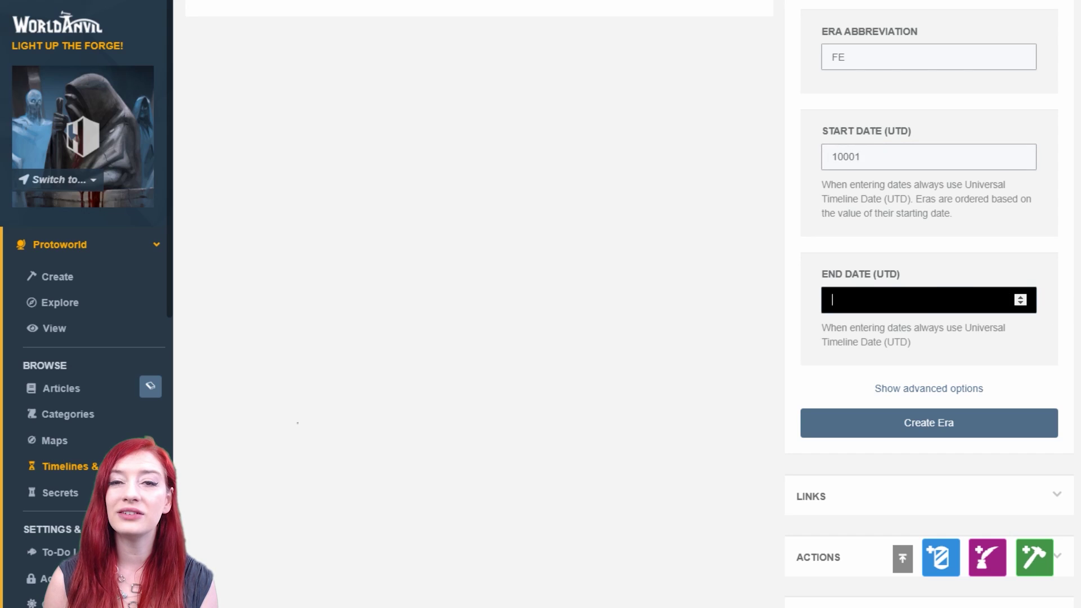
Set the FE era's alternative display range to 'The World of Tomorrow'.
click(952, 397)
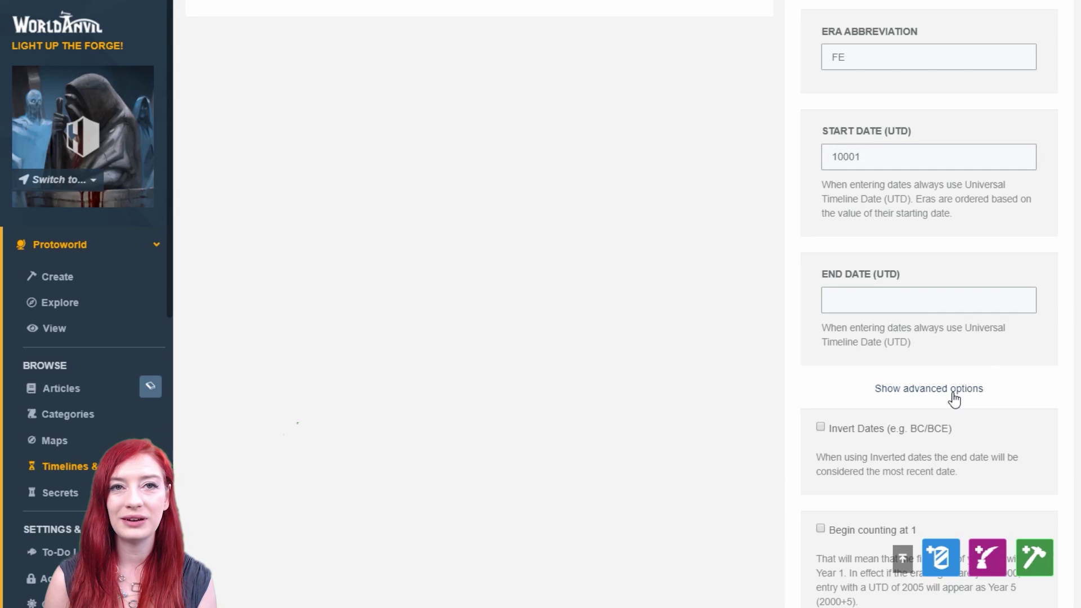
scroll(954, 399, down, 5)
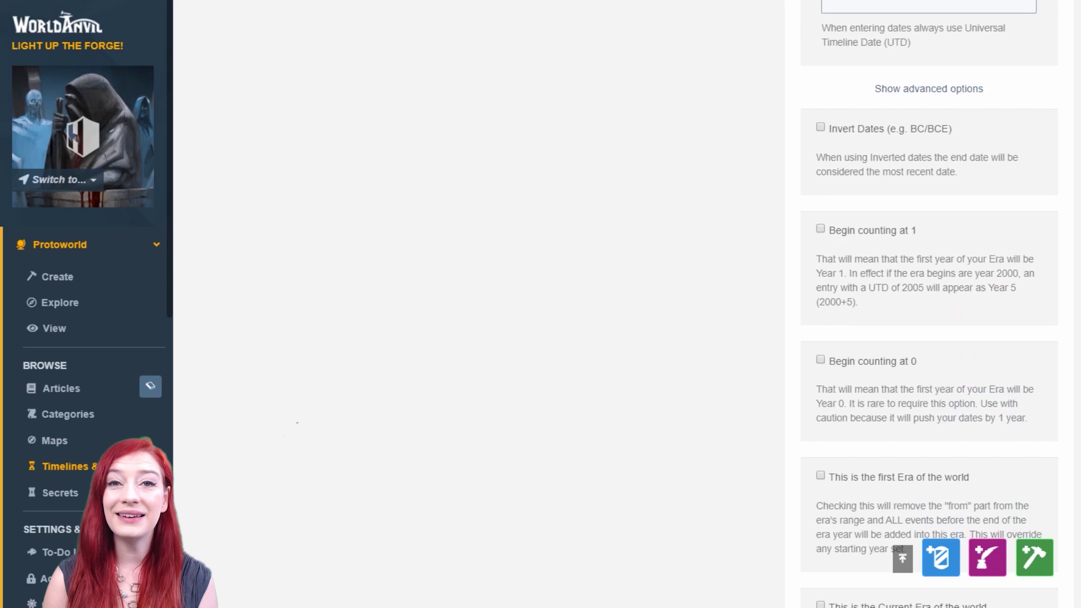
scroll(809, 440, down, 3)
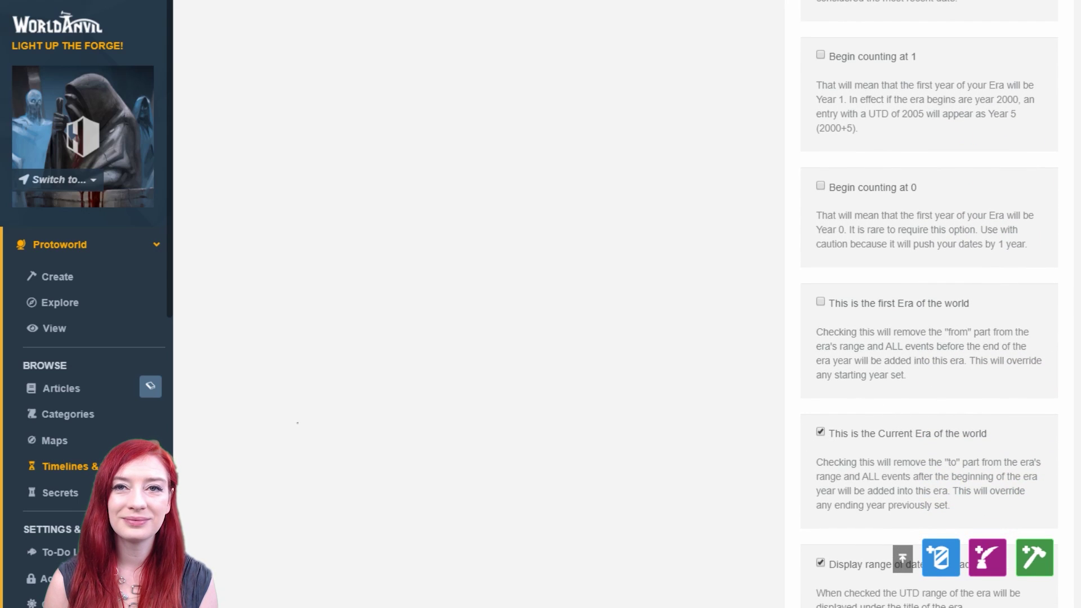
scroll(929, 304, down, 7)
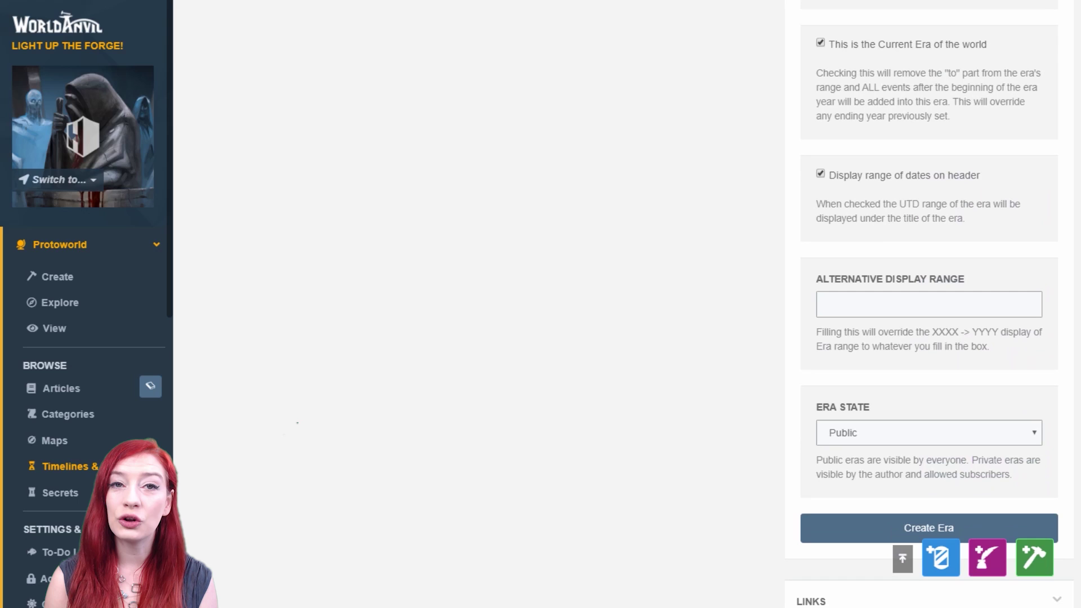
click(836, 300)
text(The W)
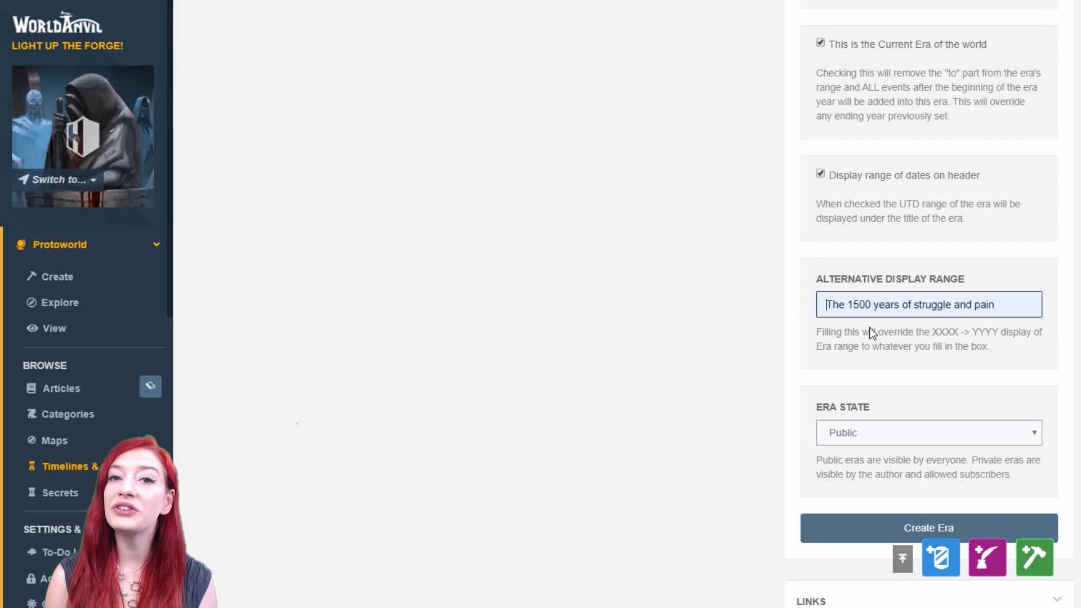
text(orld of Tomorrow)
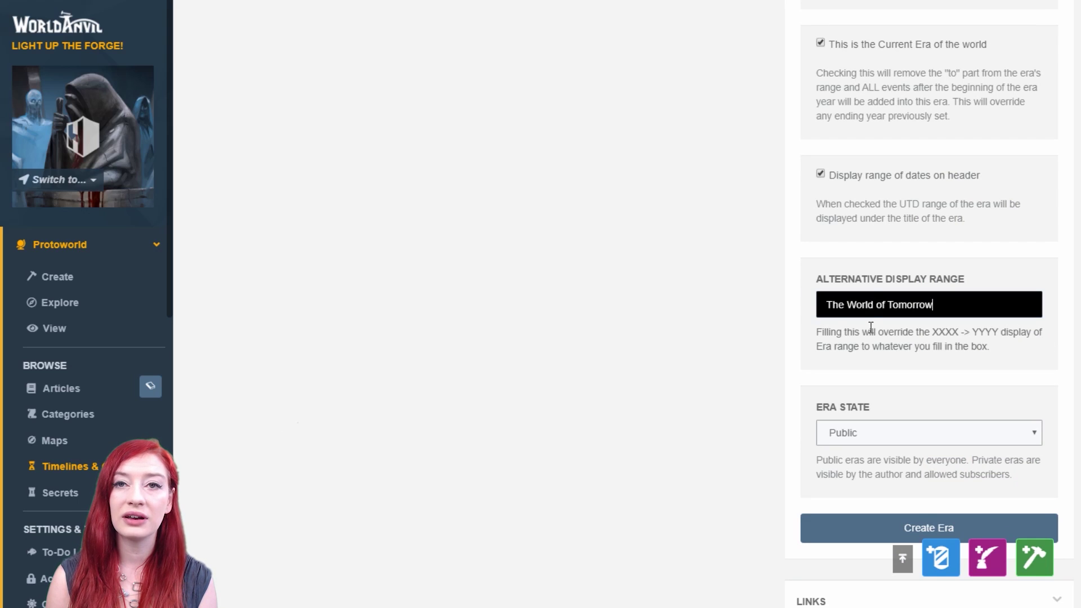
Create The Future era, then view the Timeline of Skithonia's public page from the timelines list.
click(946, 529)
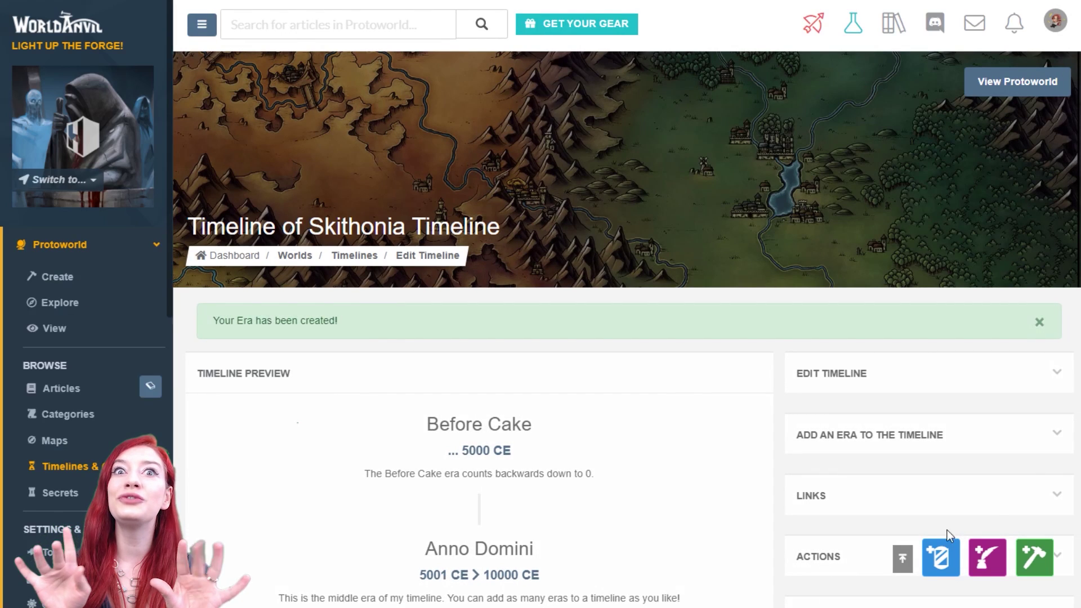
click(358, 257)
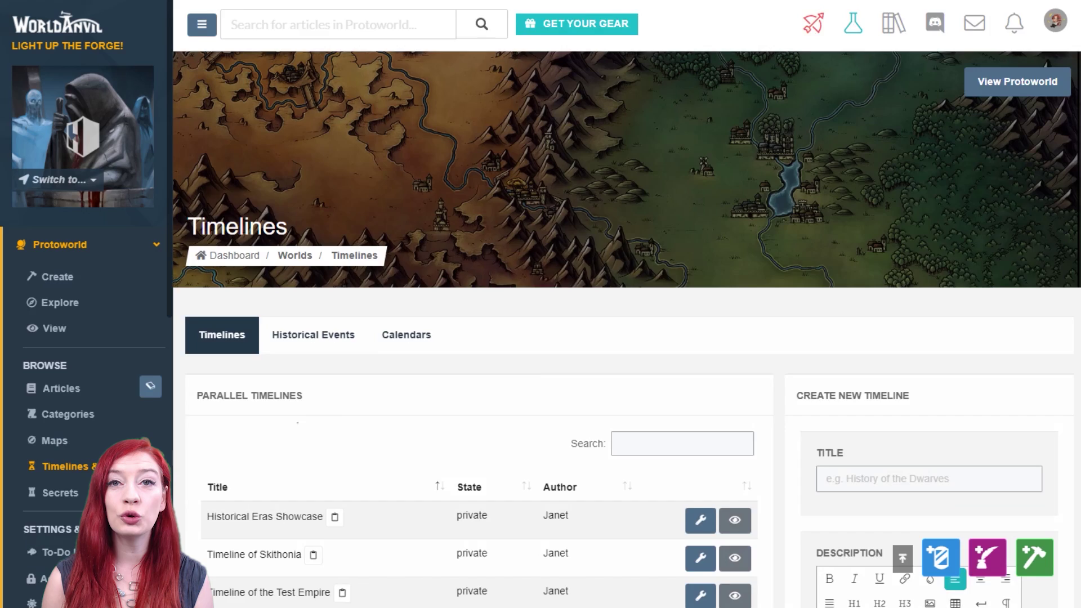
scroll(732, 338, down, 3)
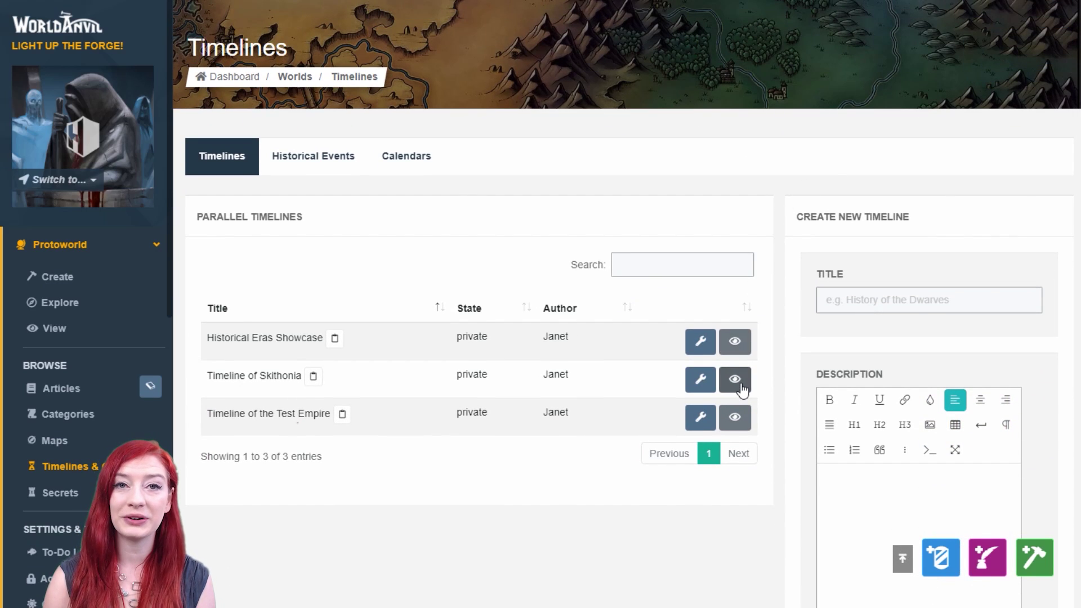
click(735, 380)
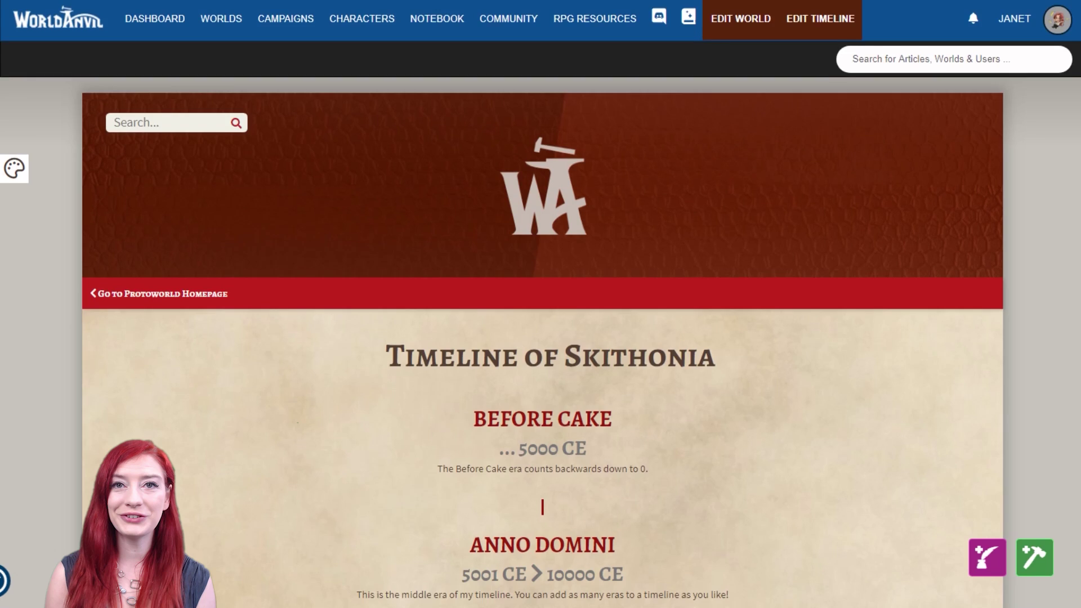
scroll(541, 304, down, 3)
scroll(541, 304, down, 3)
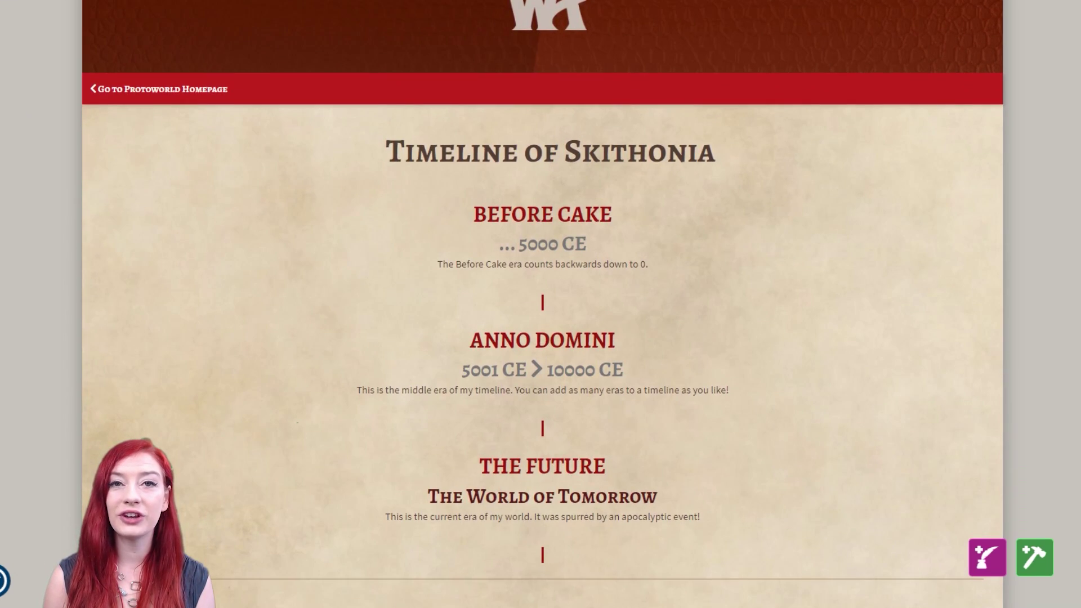
scroll(541, 304, down, 2)
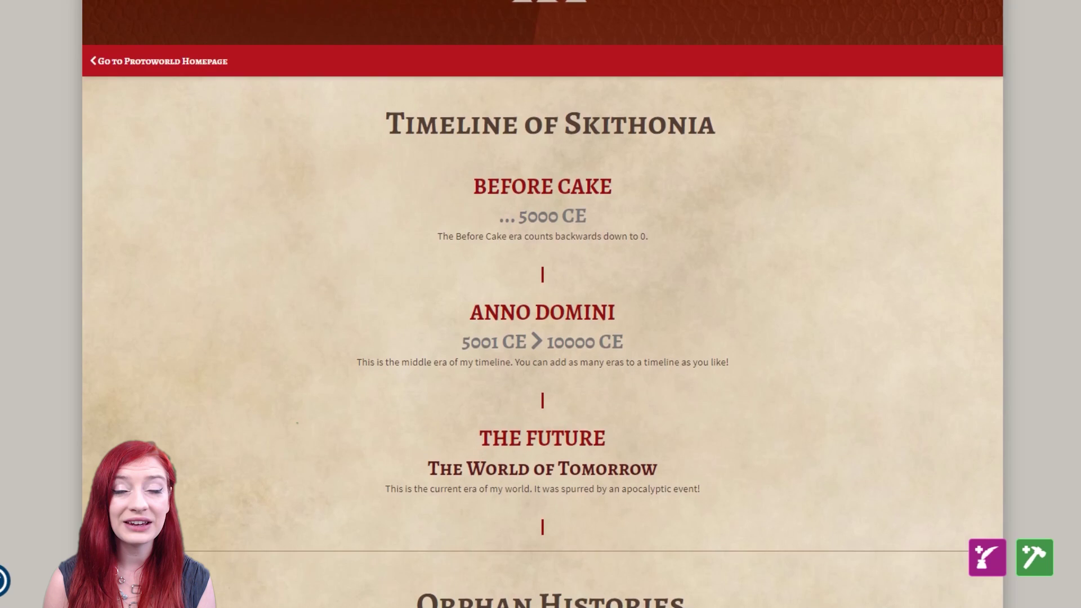
scroll(540, 304, down, 2)
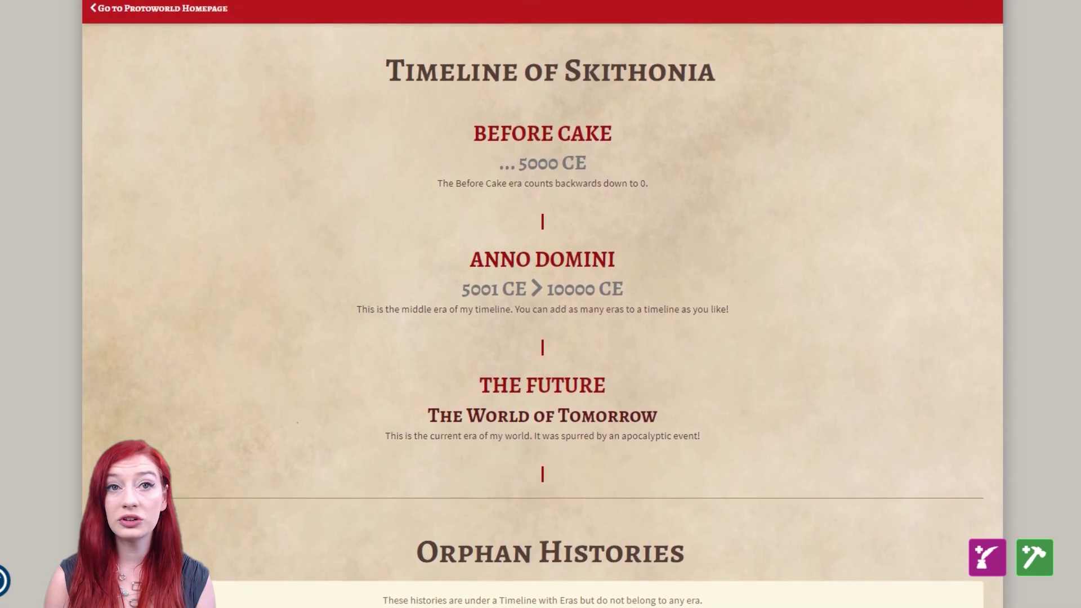
scroll(540, 304, down, 2)
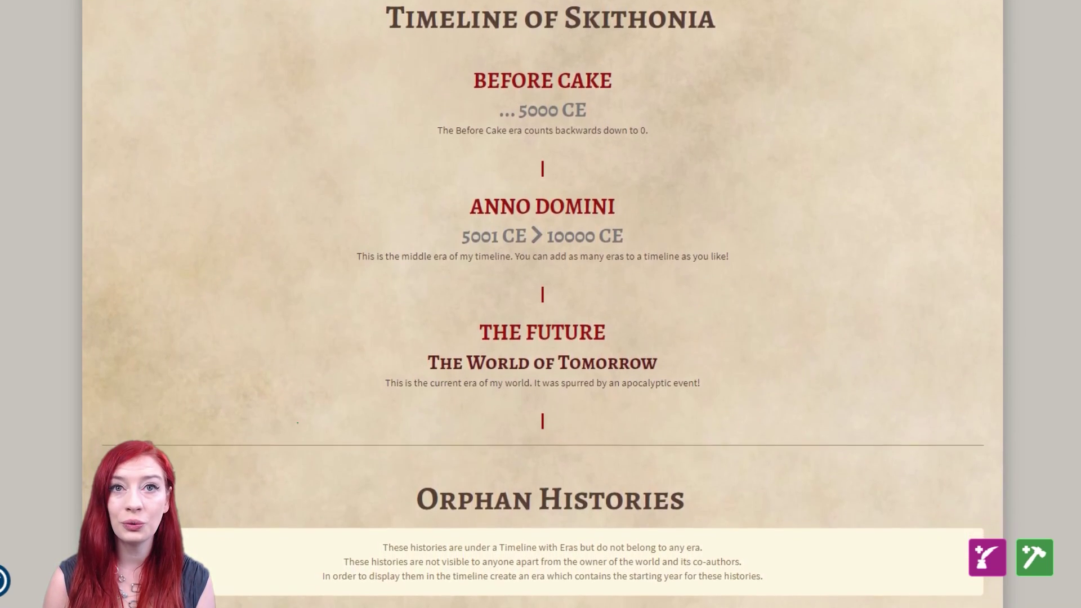
scroll(541, 304, down, 1)
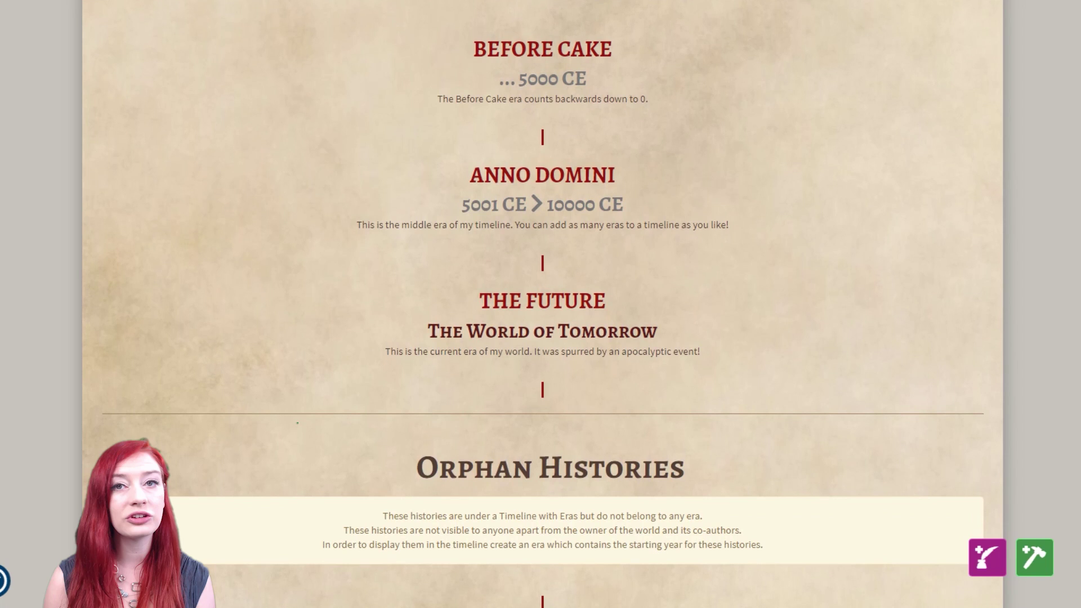